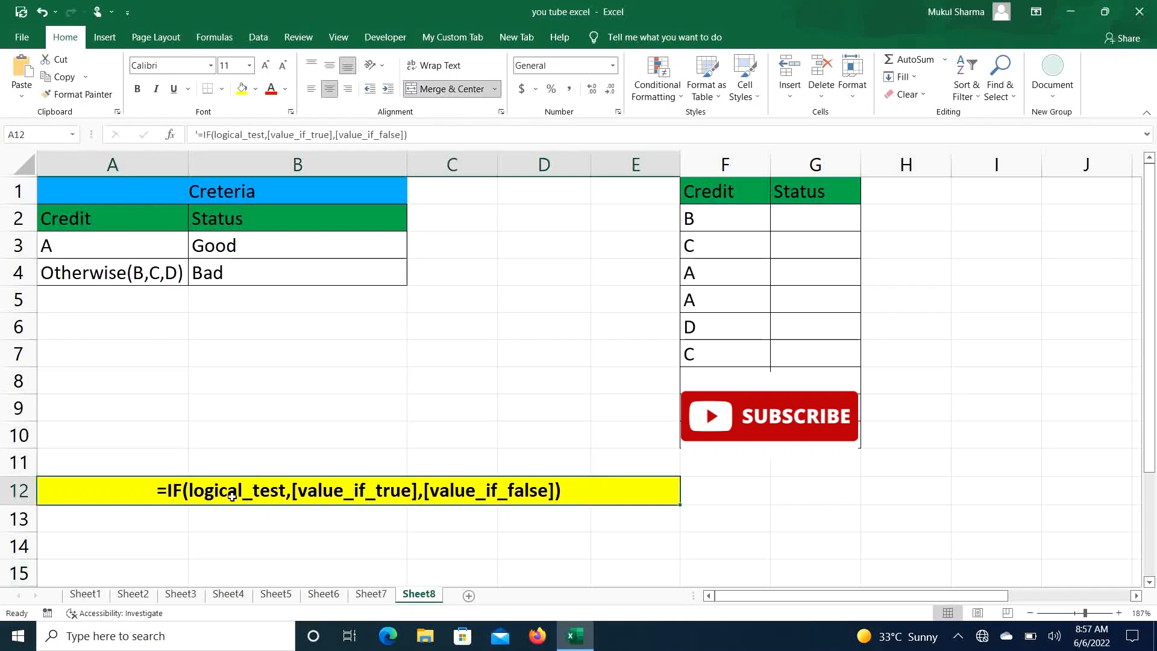
# - Enter the comparison text A>B in cell B6
pyautogui.keyDown('ctrl'); pyautogui.scroll(8, 234, 512); pyautogui.keyUp('ctrl')
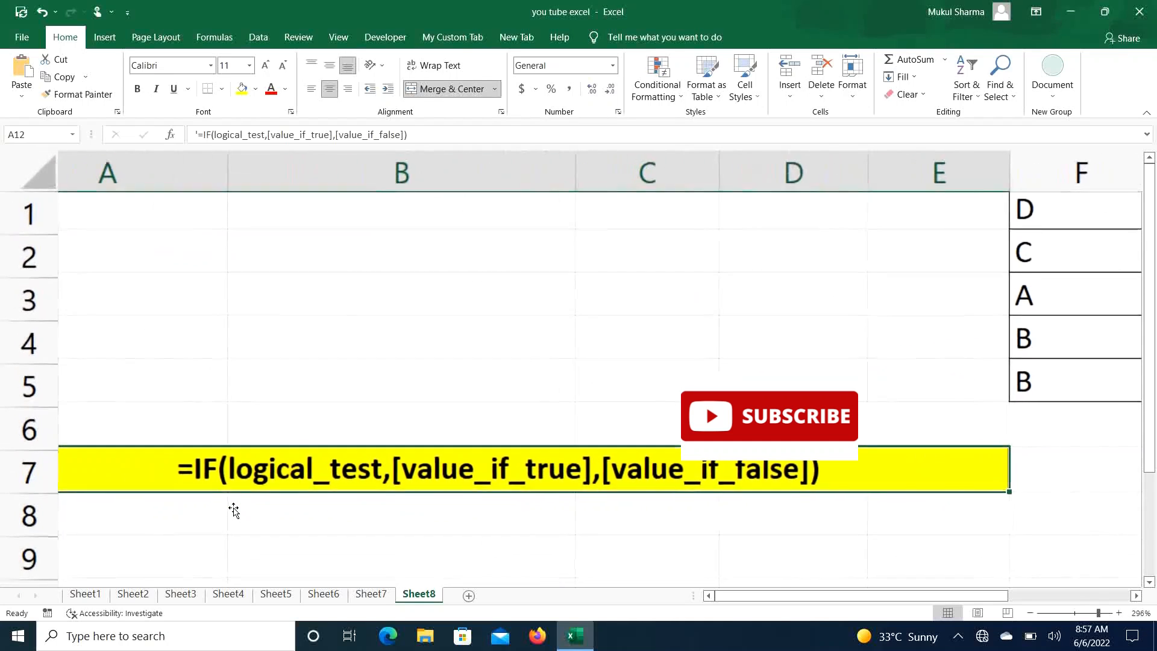
pyautogui.keyDown('ctrl'); pyautogui.scroll(-2, 234, 512); pyautogui.keyUp('ctrl')
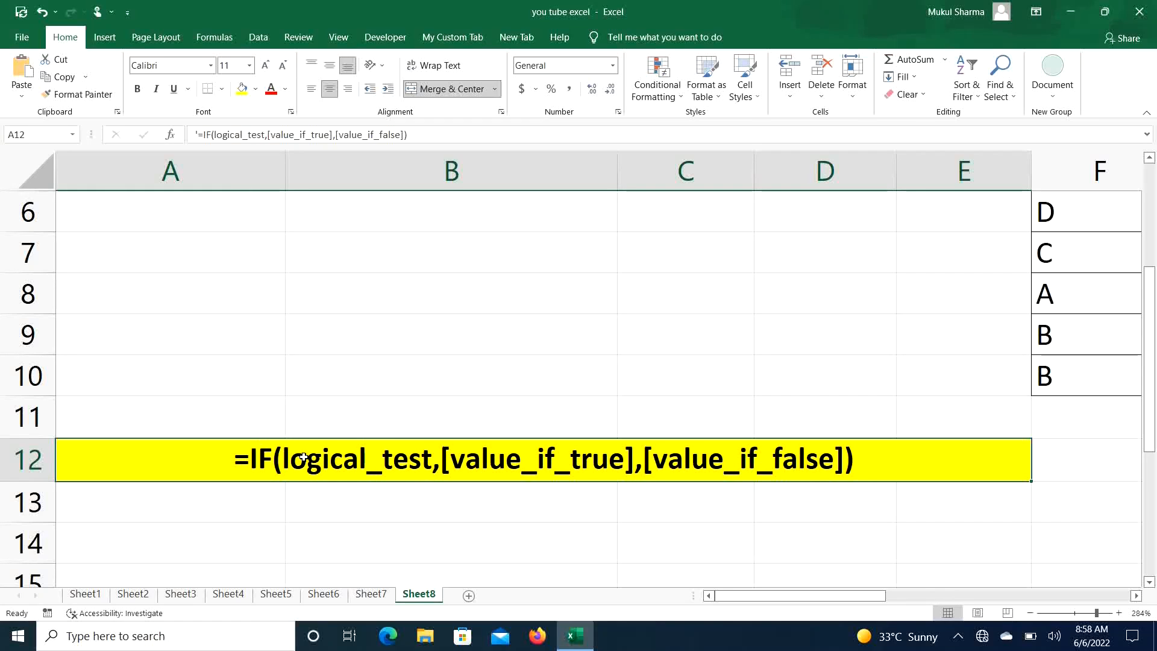
pyautogui.click(363, 217)
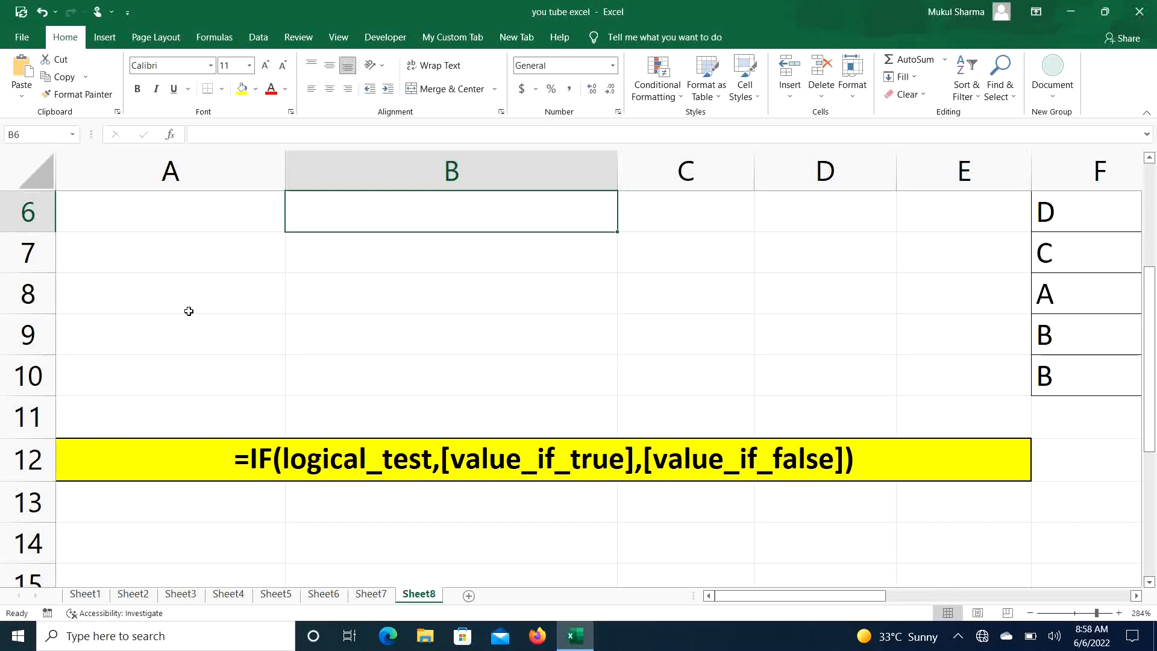
pyautogui.write('A')
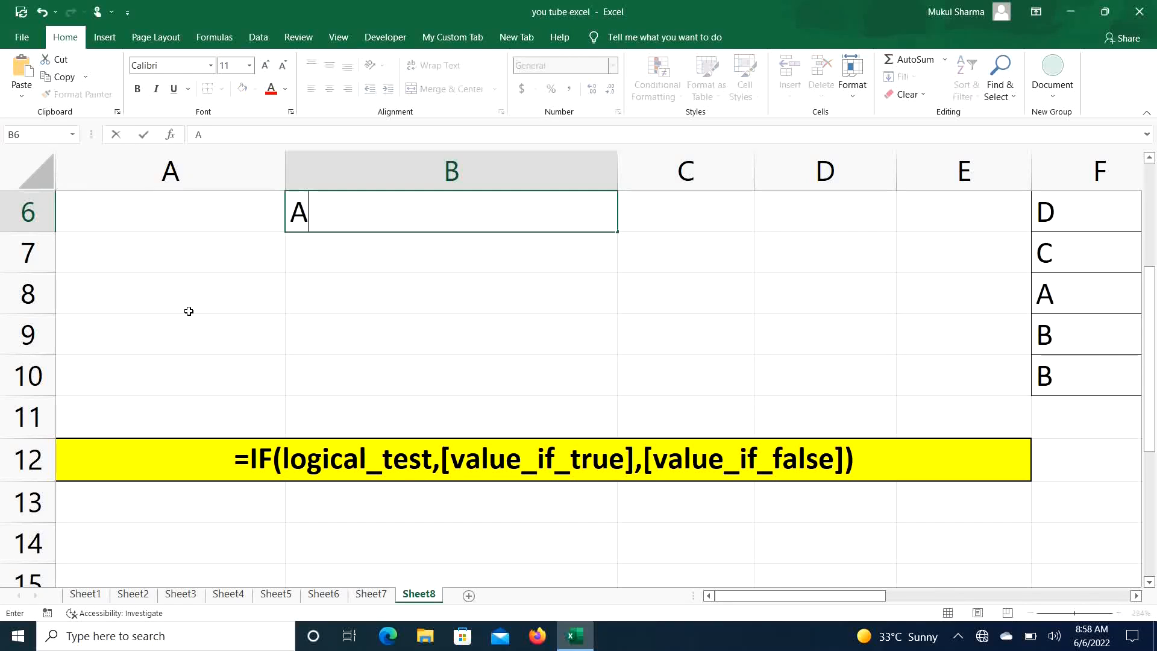
pyautogui.write('>B')
pyautogui.press('Return')
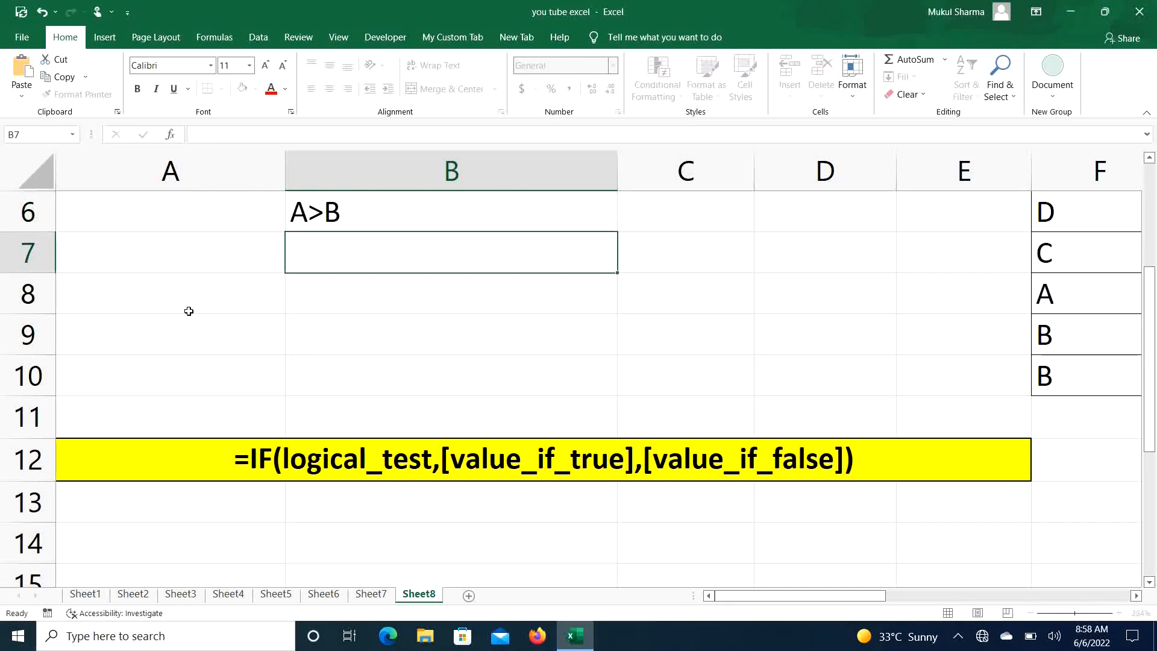
# - Enter the comparison texts A<B in B7 and A=B in B8
pyautogui.write('A<B')
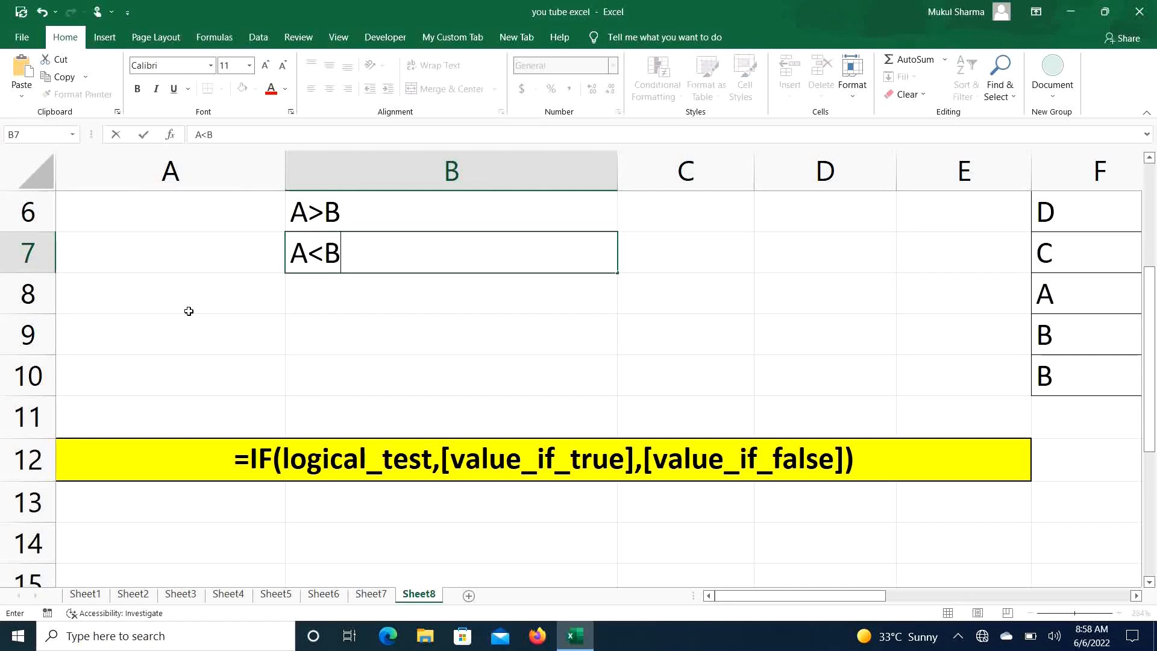
pyautogui.press('Return')
pyautogui.write('A')
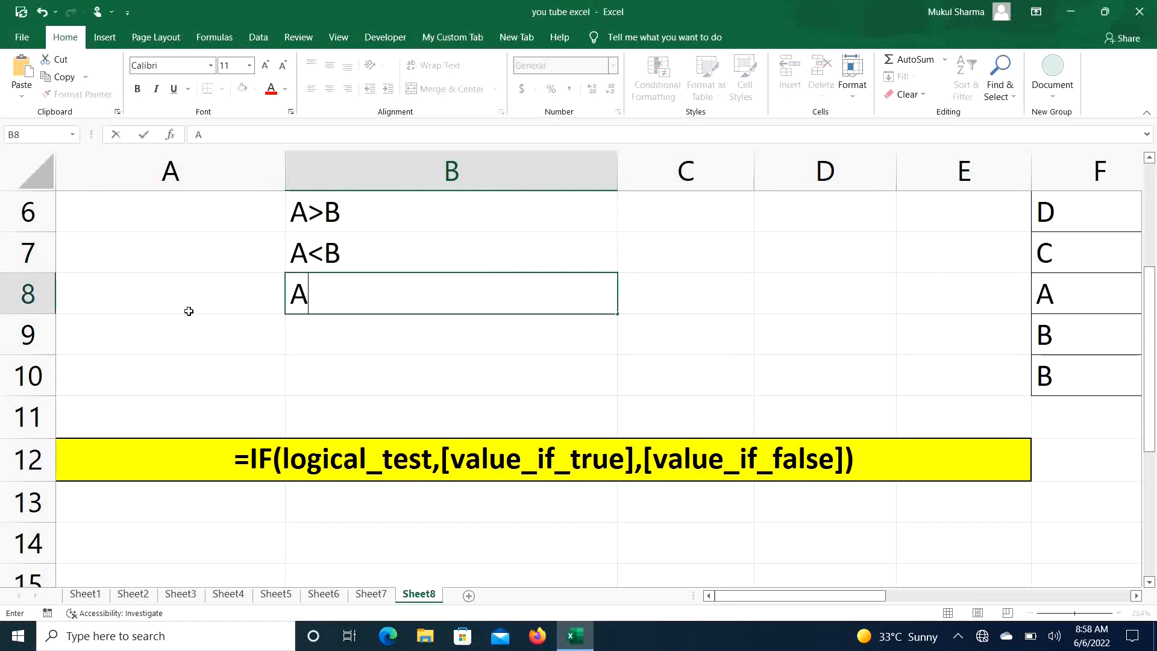
pyautogui.write('=B')
pyautogui.press('Return')
# - Enter the comparison text A=<B in cell B9
pyautogui.write('A')
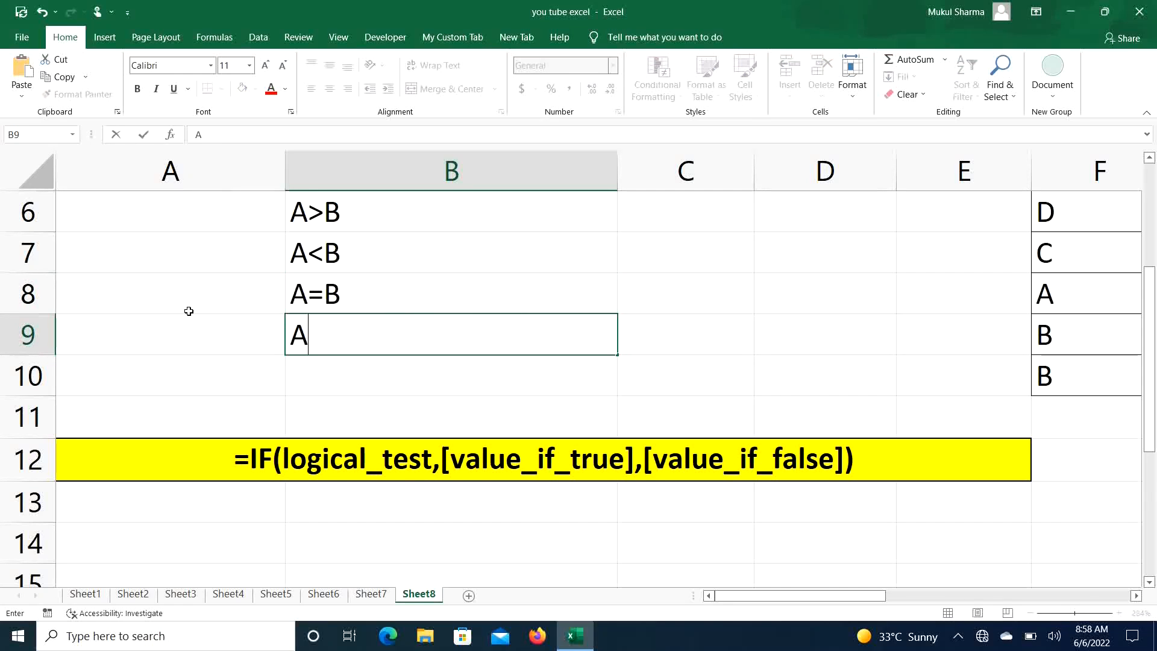
pyautogui.write('<')
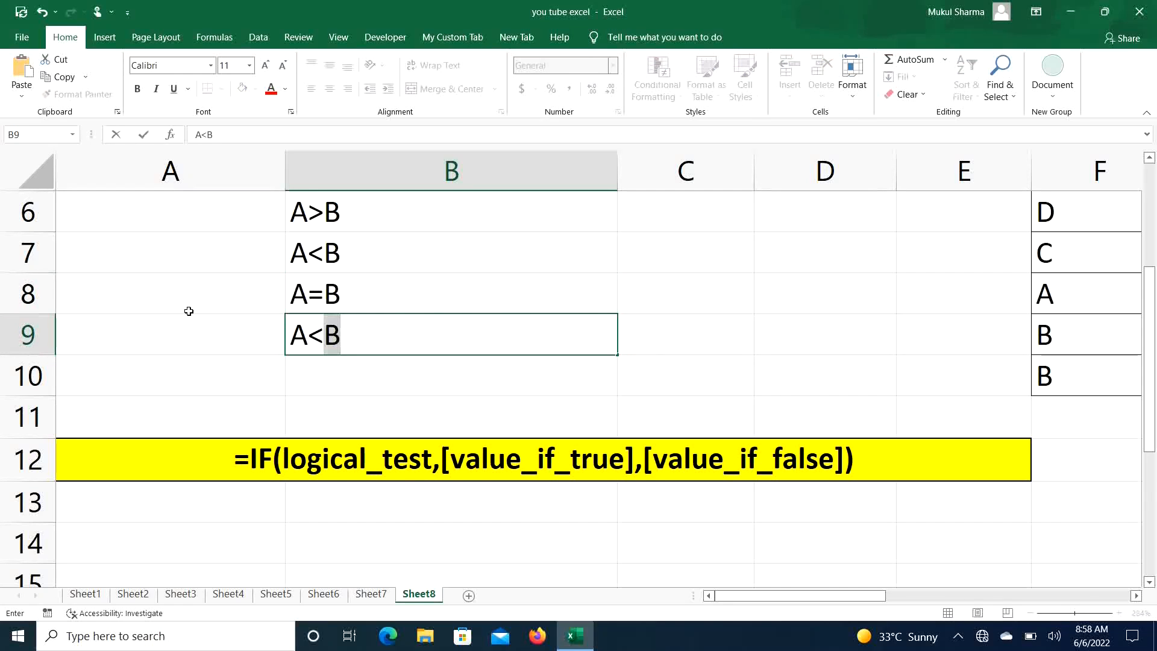
pyautogui.press('BackSpace')
pyautogui.press('BackSpace')
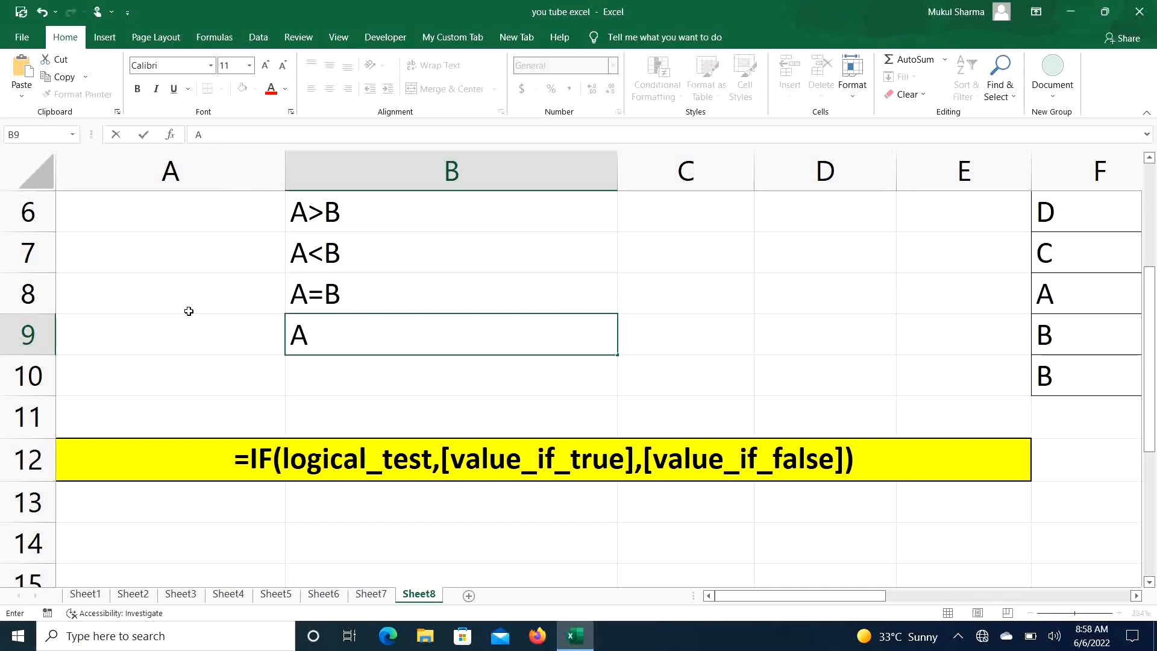
pyautogui.write('=<B')
pyautogui.press('Return')
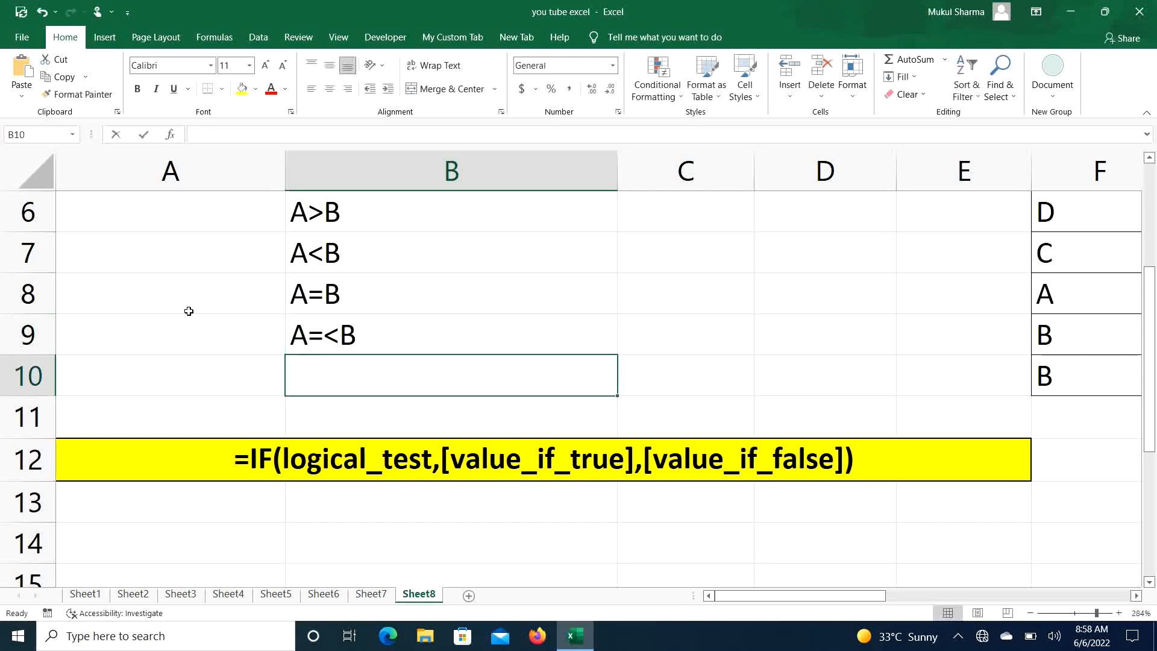
# - Type A=>B in B10, then clear all the comparison texts from B6:B10
pyautogui.write('A=')
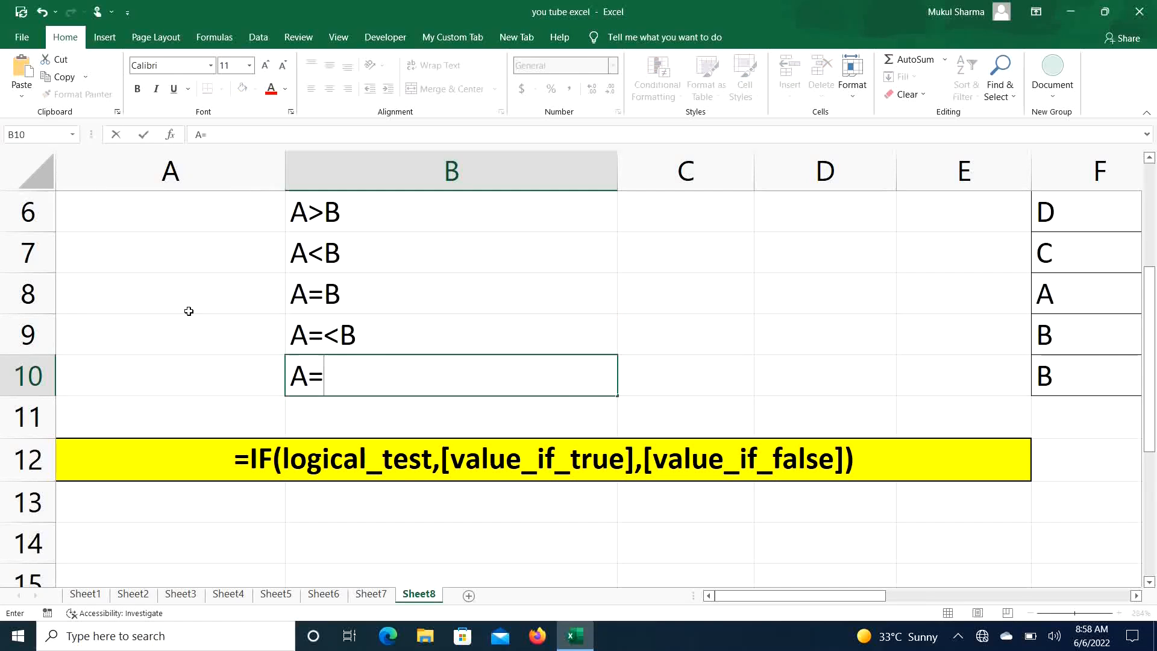
pyautogui.write('>B')
pyautogui.moveTo(464, 210); pyautogui.dragTo(483, 358)
pyautogui.press('Delete')
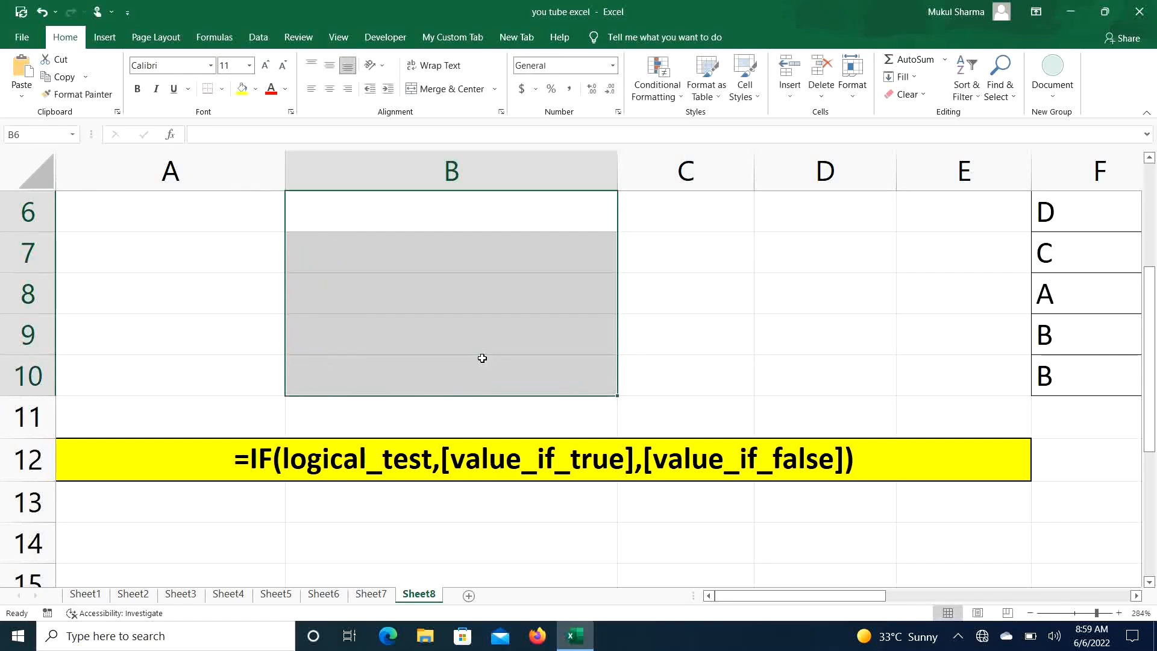
# - Write the formula =IF(7>3,"P","Q") in cell B9
pyautogui.click(360, 334)
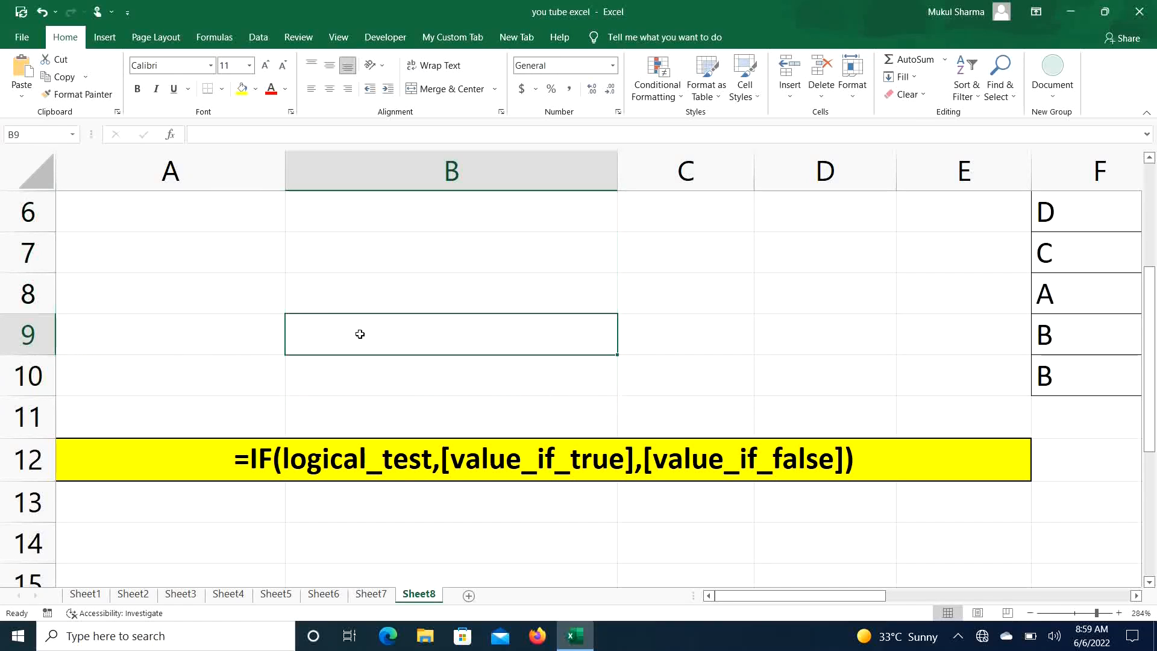
pyautogui.write('=I')
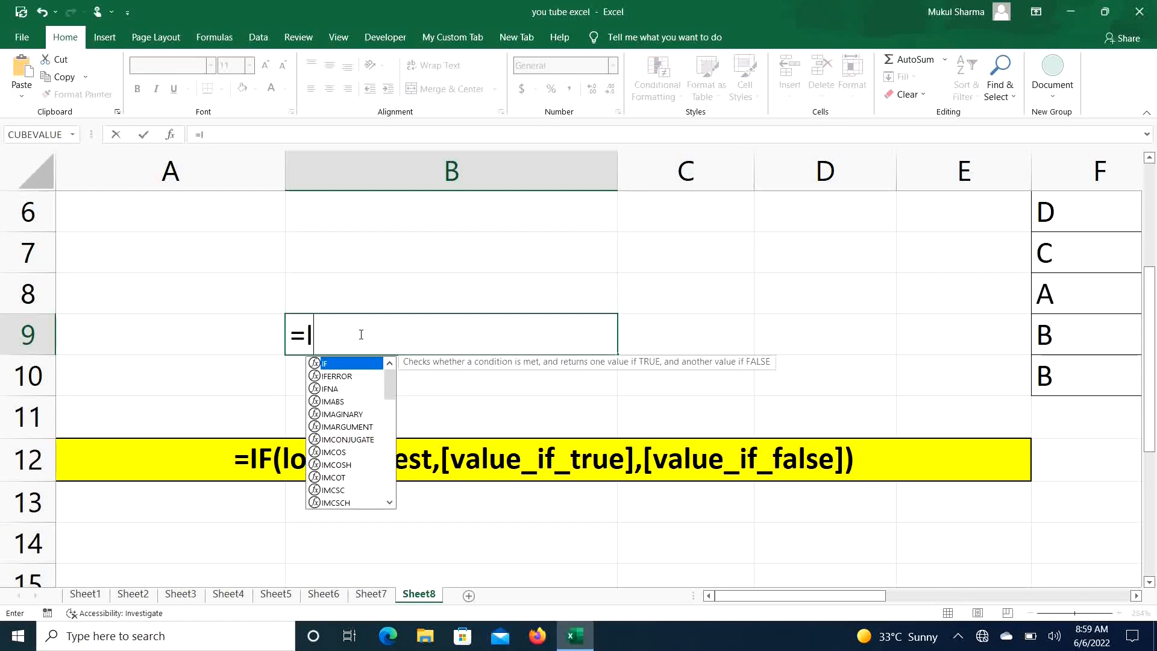
pyautogui.write('F(')
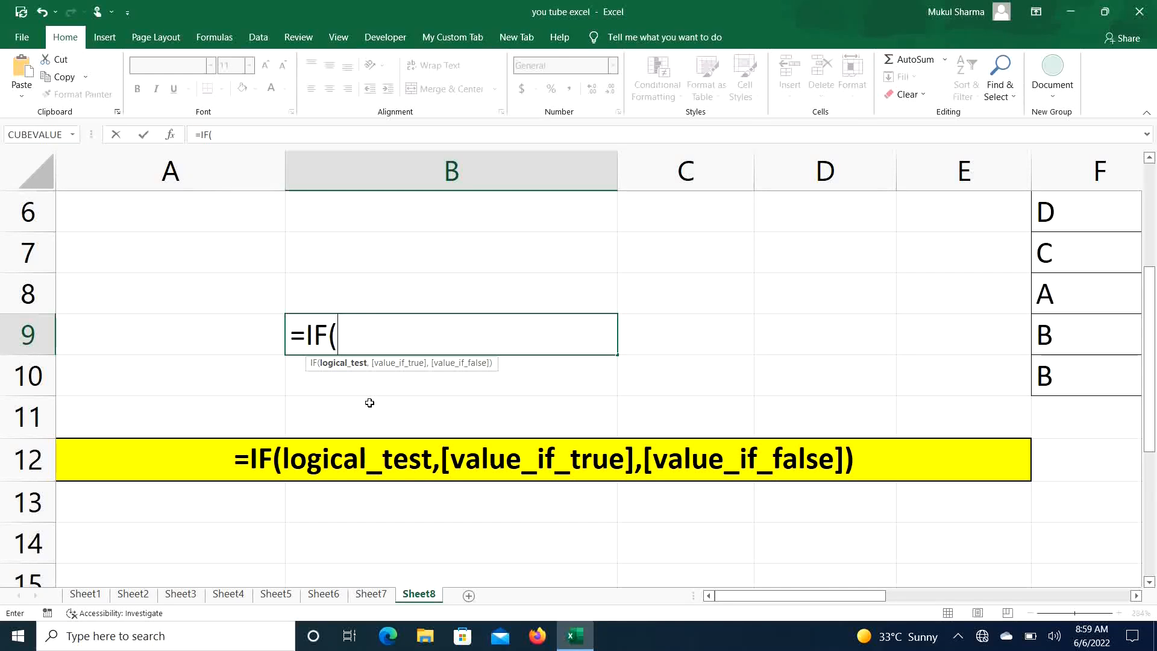
pyautogui.write('7>3,')
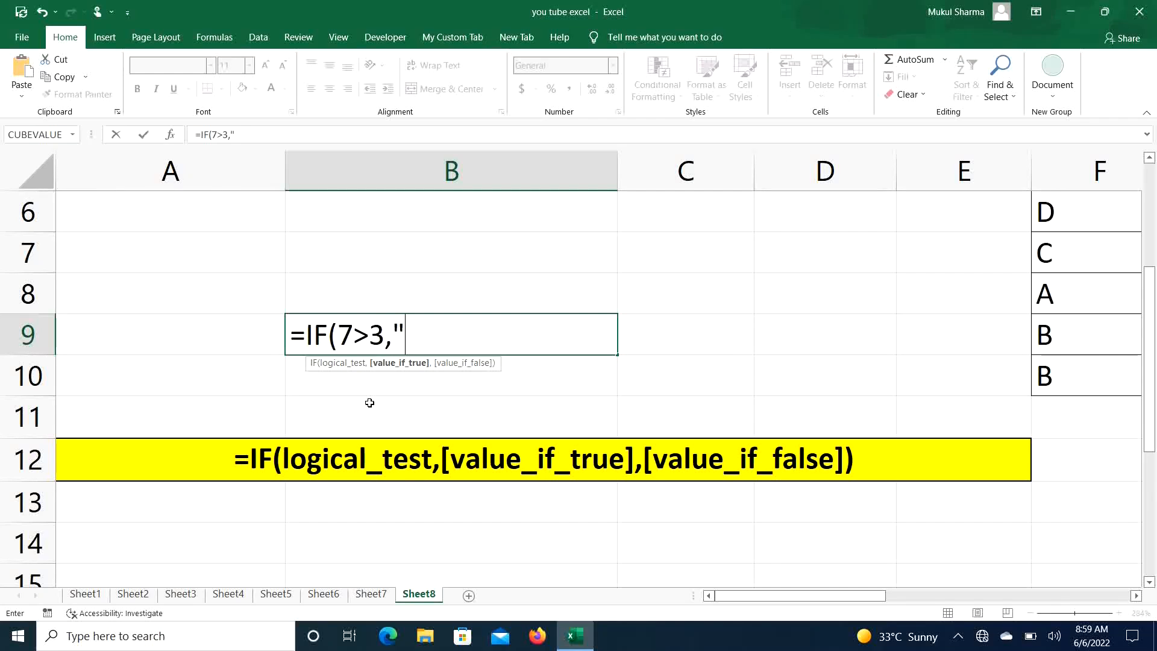
pyautogui.write('"P')
pyautogui.write('",')
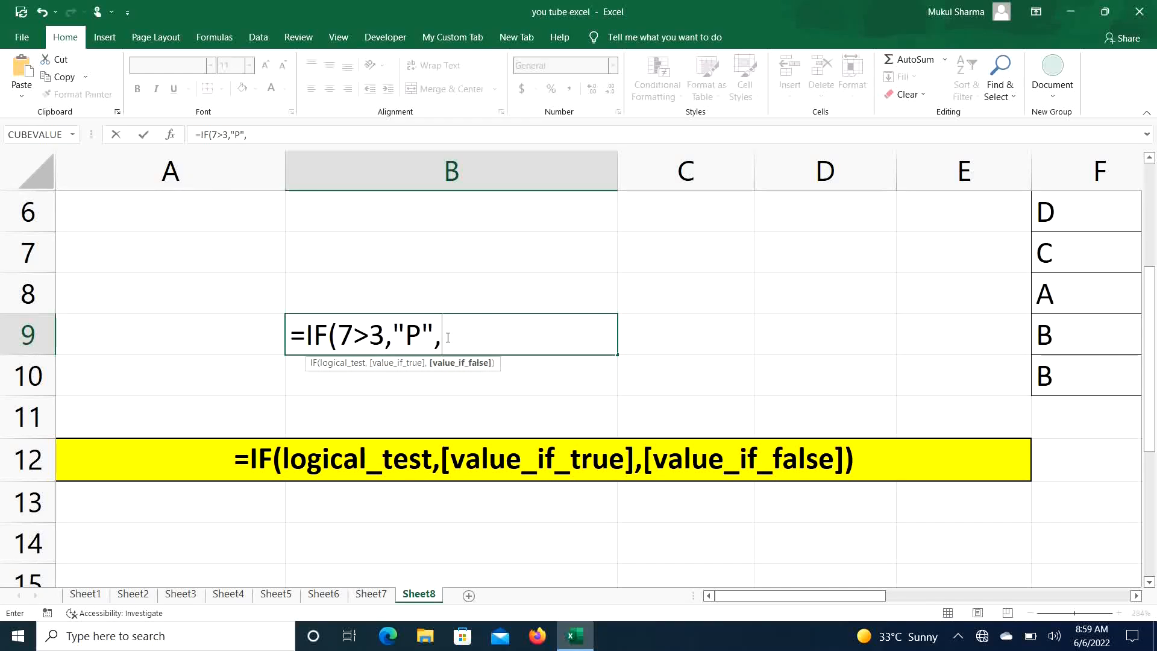
pyautogui.write('"Q")')
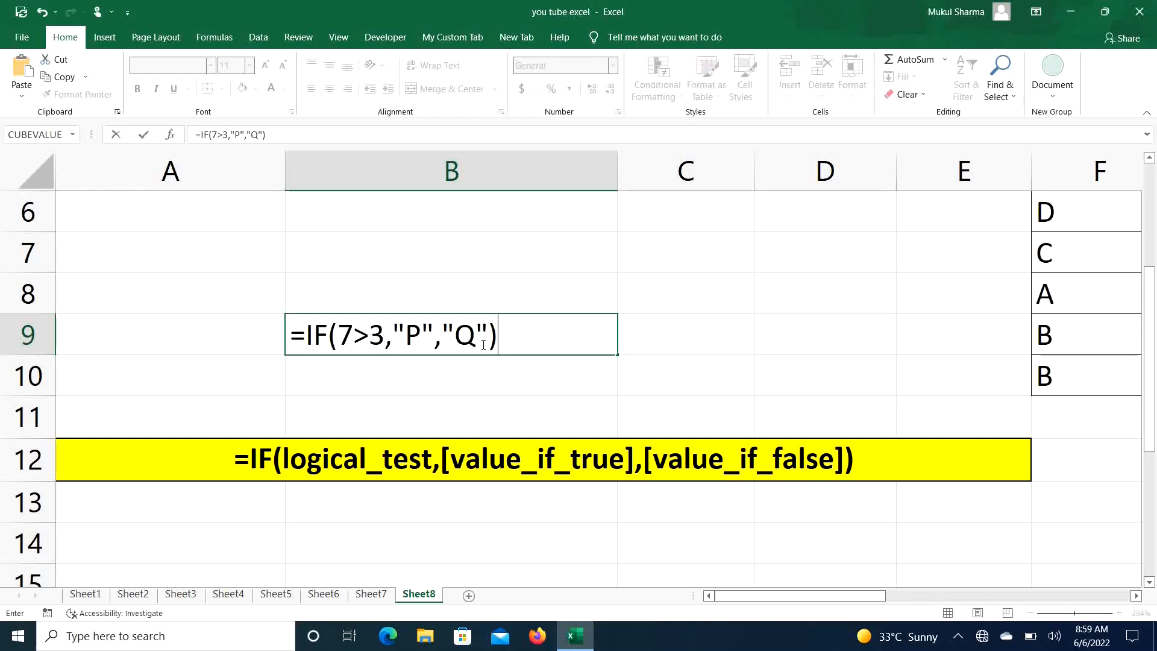
# - Evaluate the 7>3 test inside the formula, restore it, and confirm the formula in B9
pyautogui.click(341, 337)
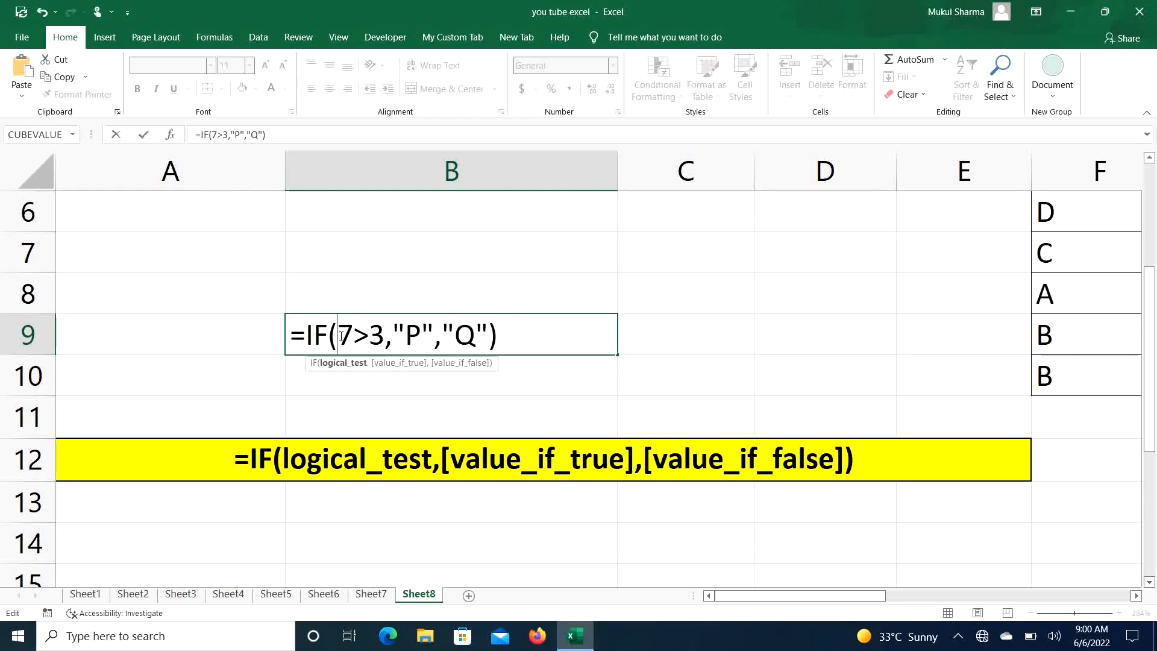
pyautogui.moveTo(342, 337); pyautogui.dragTo(386, 338)
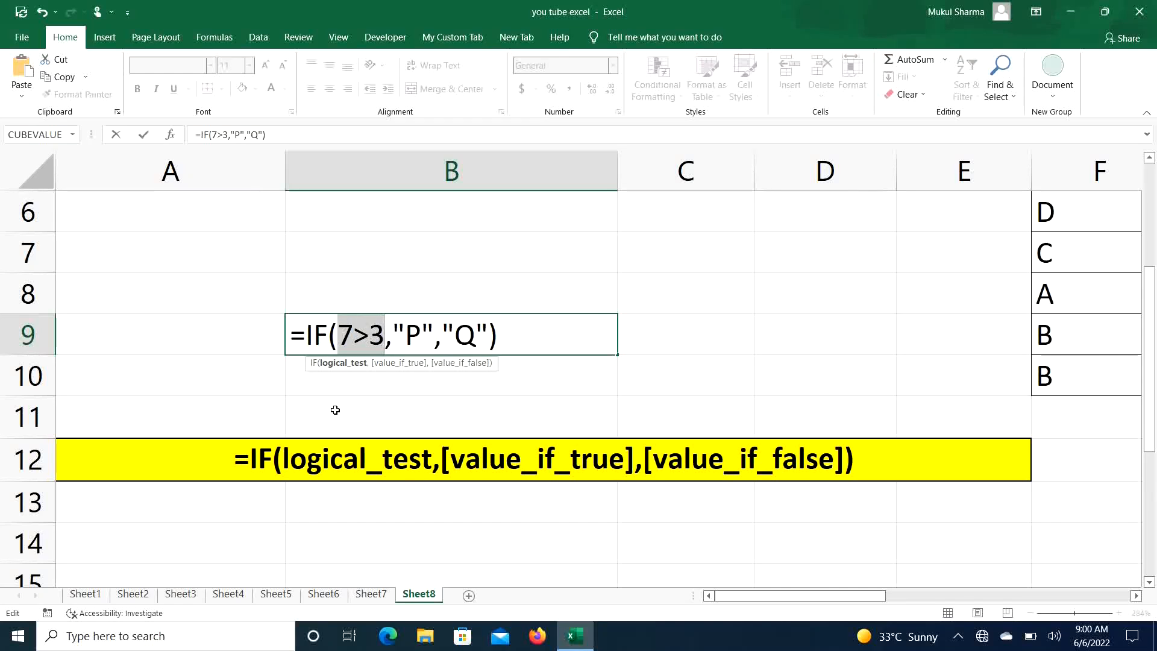
pyautogui.press('F9')
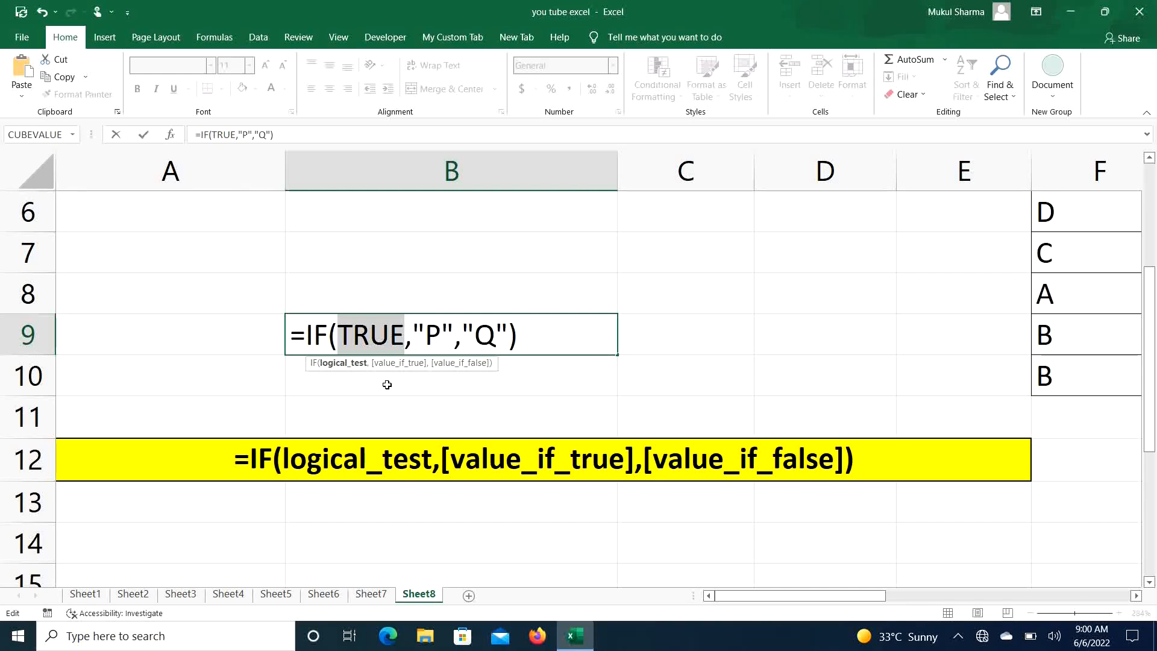
pyautogui.write('7>3')
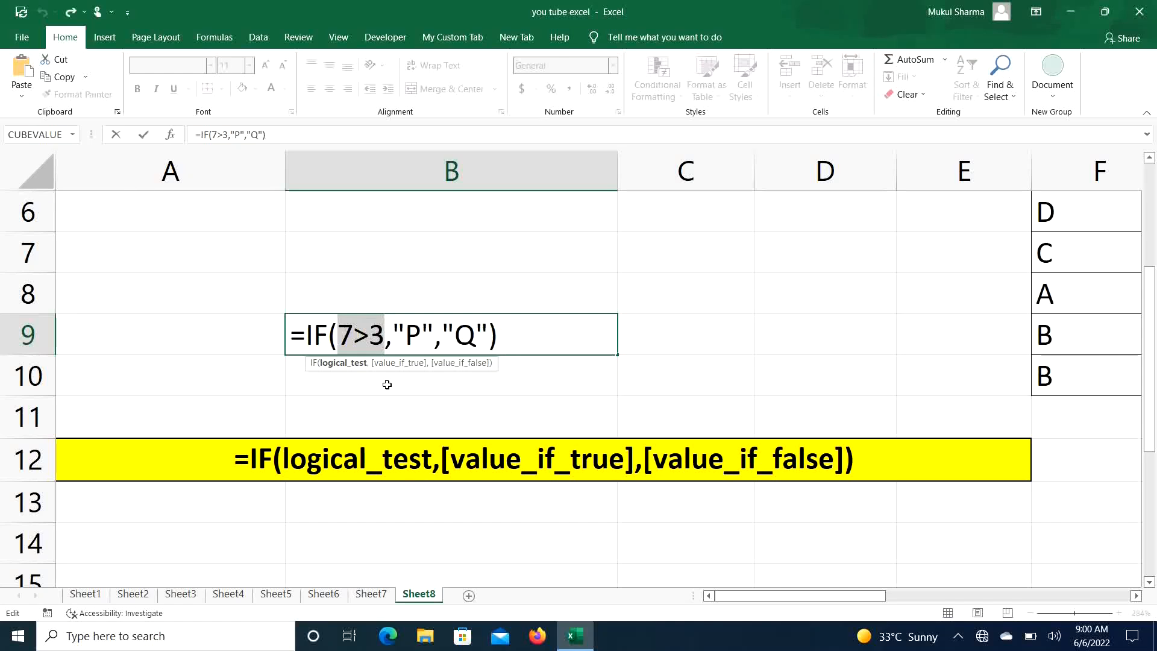
pyautogui.click(527, 327)
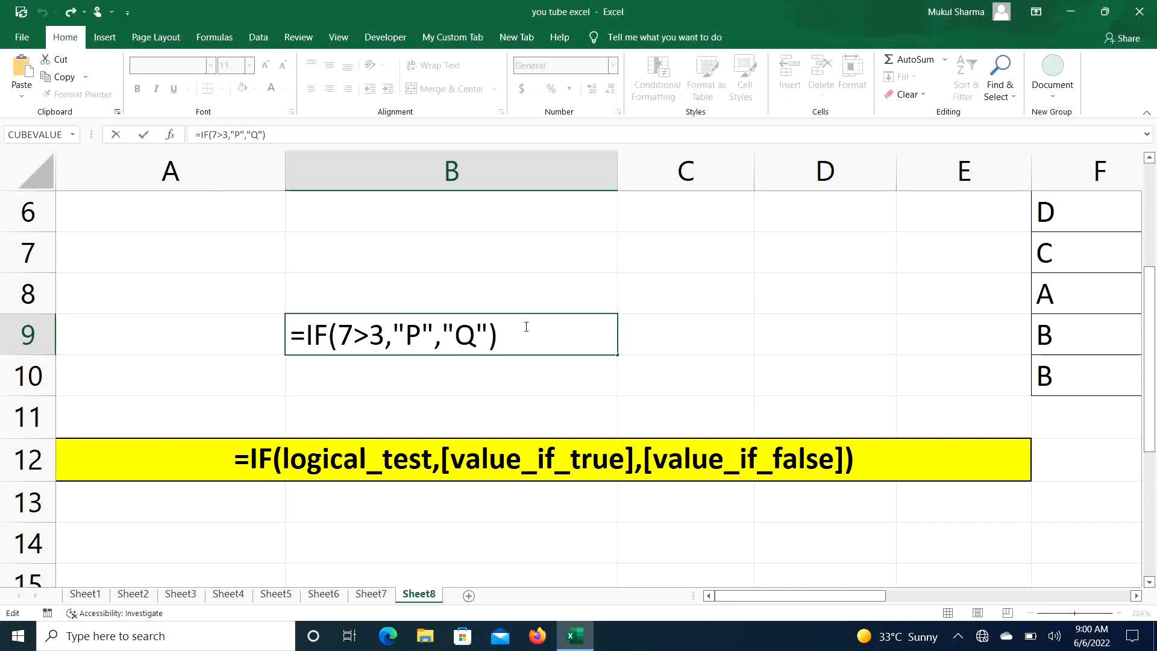
pyautogui.press('Return')
# - Edit B9's formula so the logical test reads 7>13
pyautogui.click(470, 328)
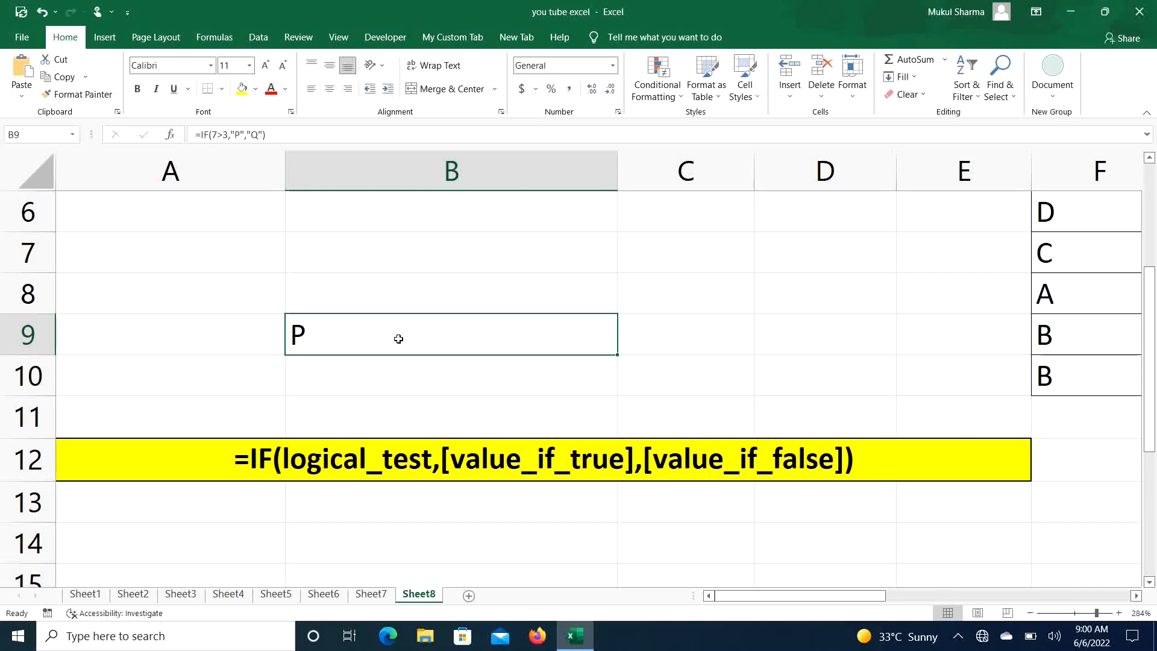
pyautogui.press('F2')
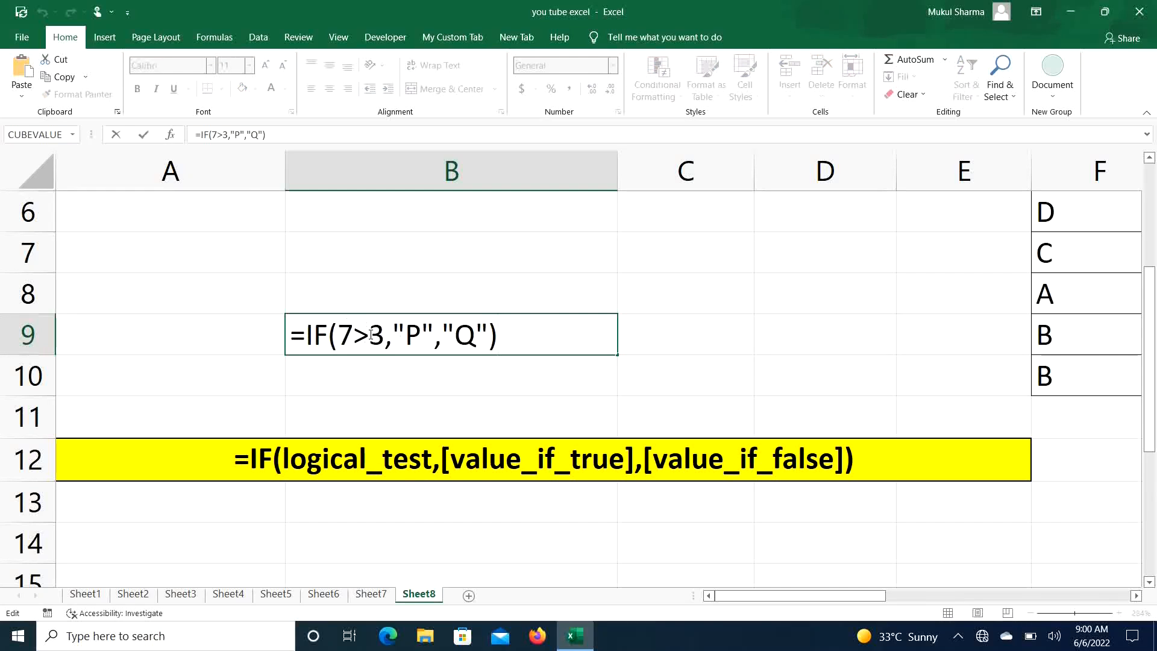
pyautogui.click(371, 335)
pyautogui.write('1')
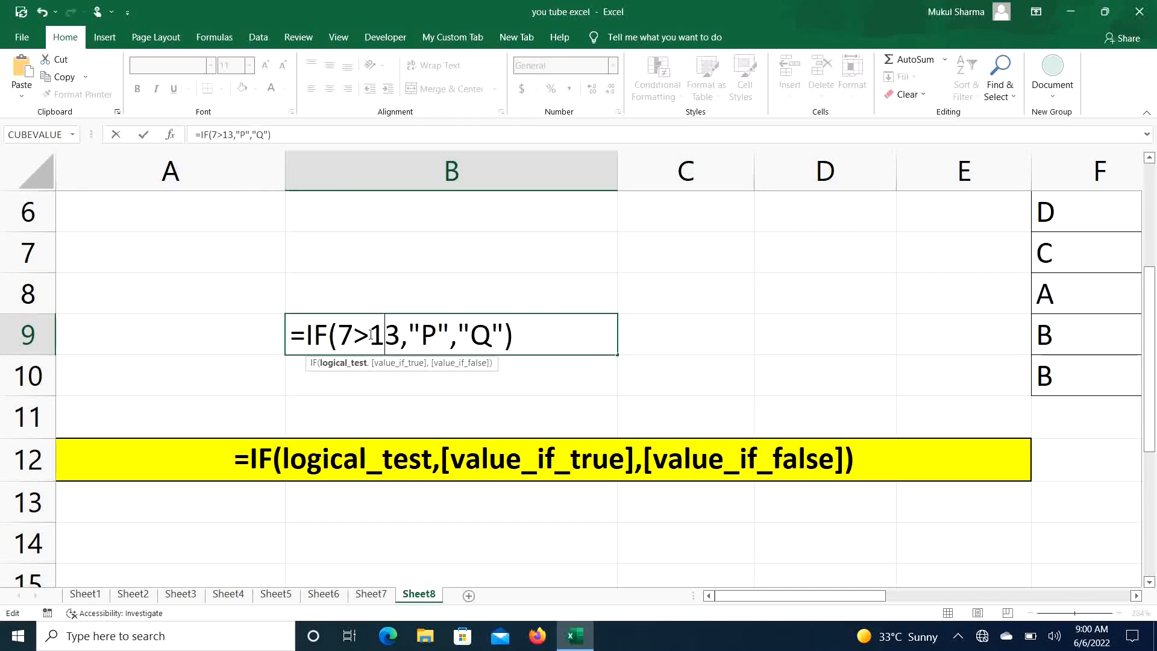
pyautogui.click(544, 338)
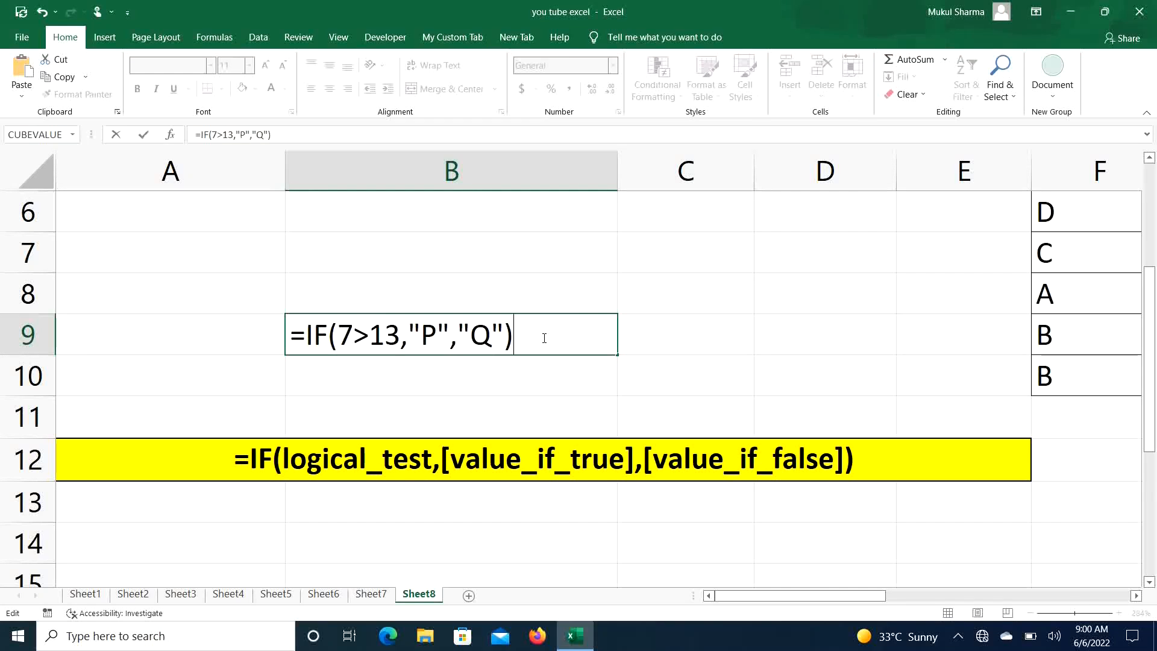
# - Evaluate the 7>13 test inside the formula and confirm the formula in B9
pyautogui.moveTo(341, 334); pyautogui.dragTo(397, 339)
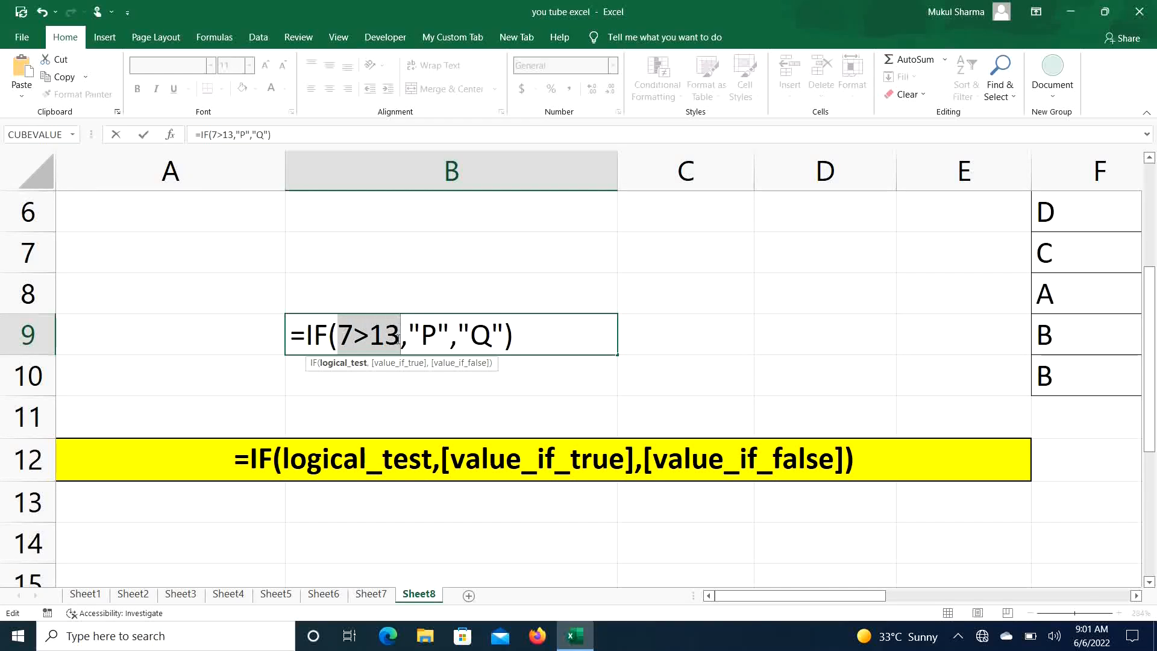
pyautogui.press('F9')
pyautogui.click(520, 339)
pyautogui.press('Return')
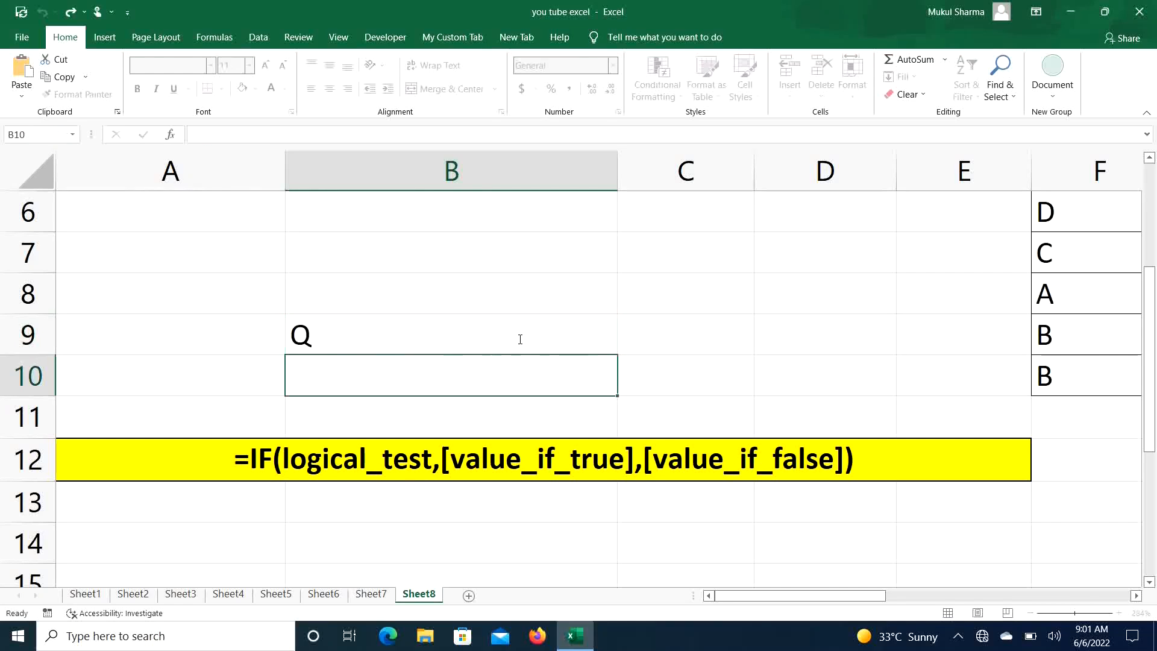
# - In G2, begin an IF formula whose logical test checks whether F2 equals "A"
pyautogui.click(456, 341)
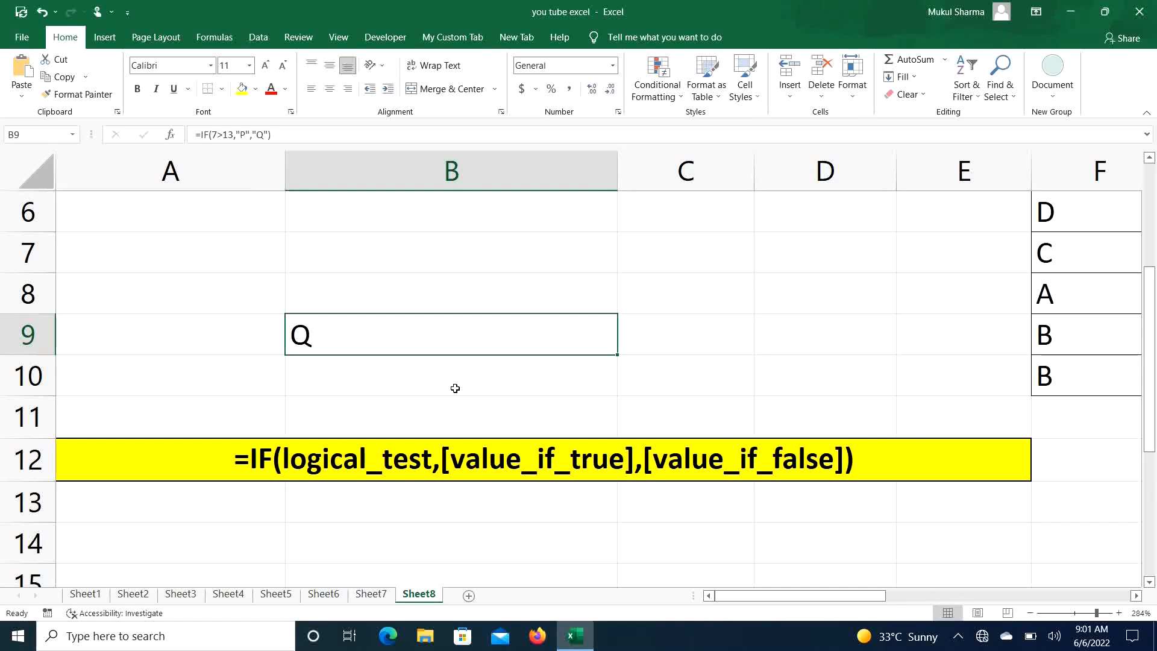
pyautogui.scroll(-9, 455, 389)
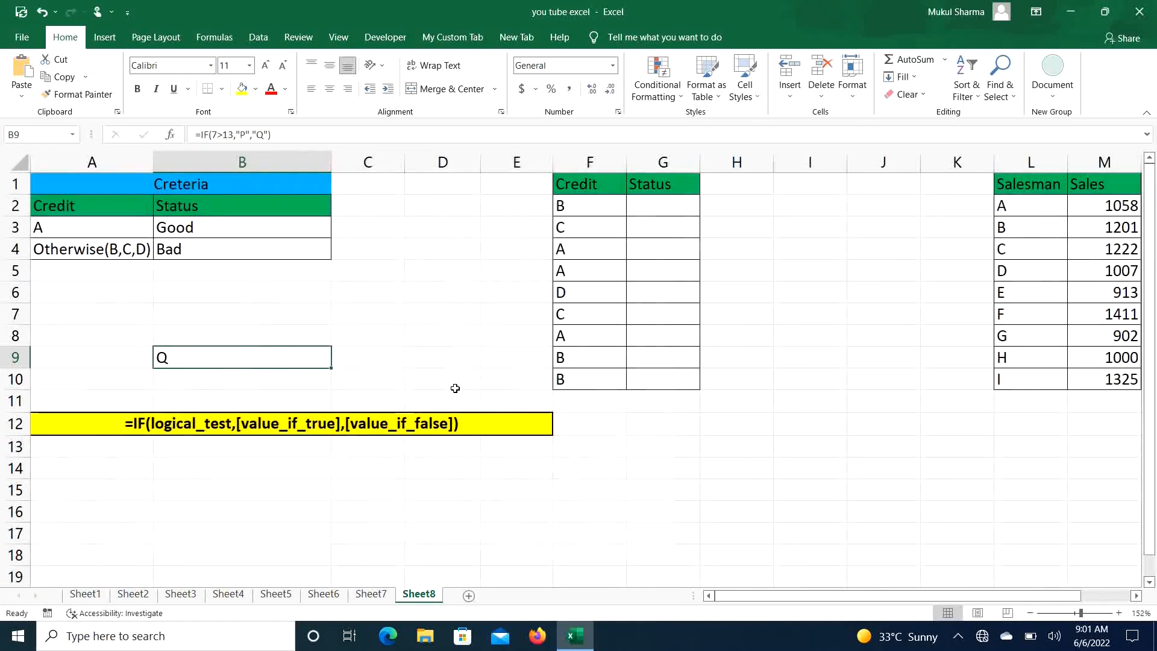
pyautogui.click(661, 208)
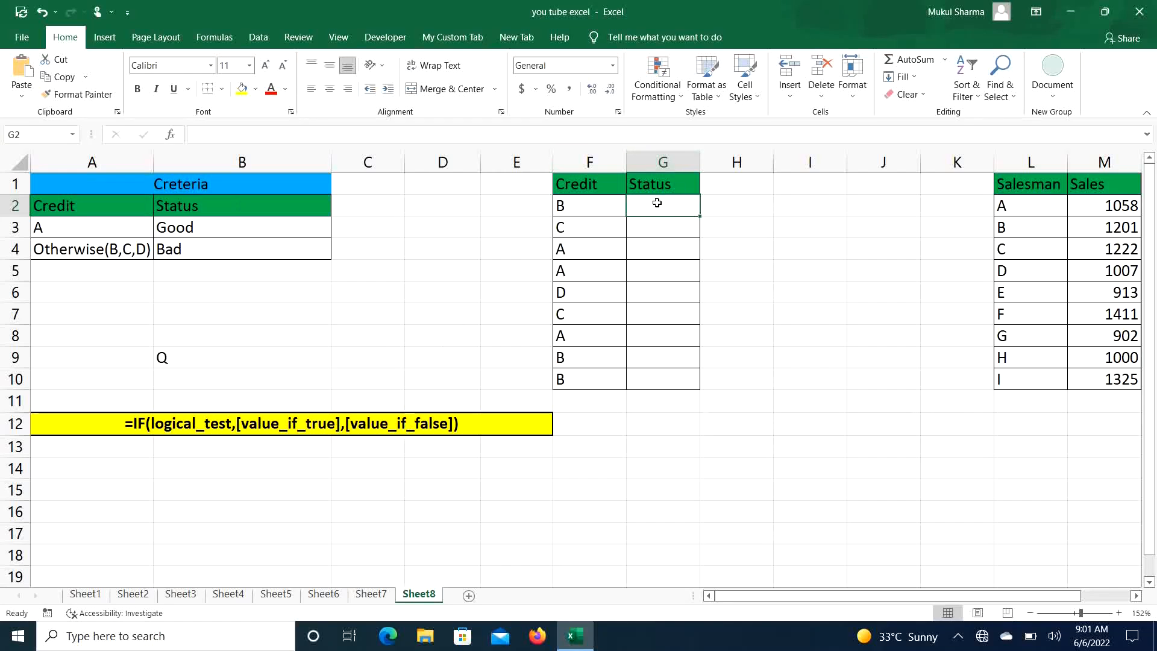
pyautogui.write('=')
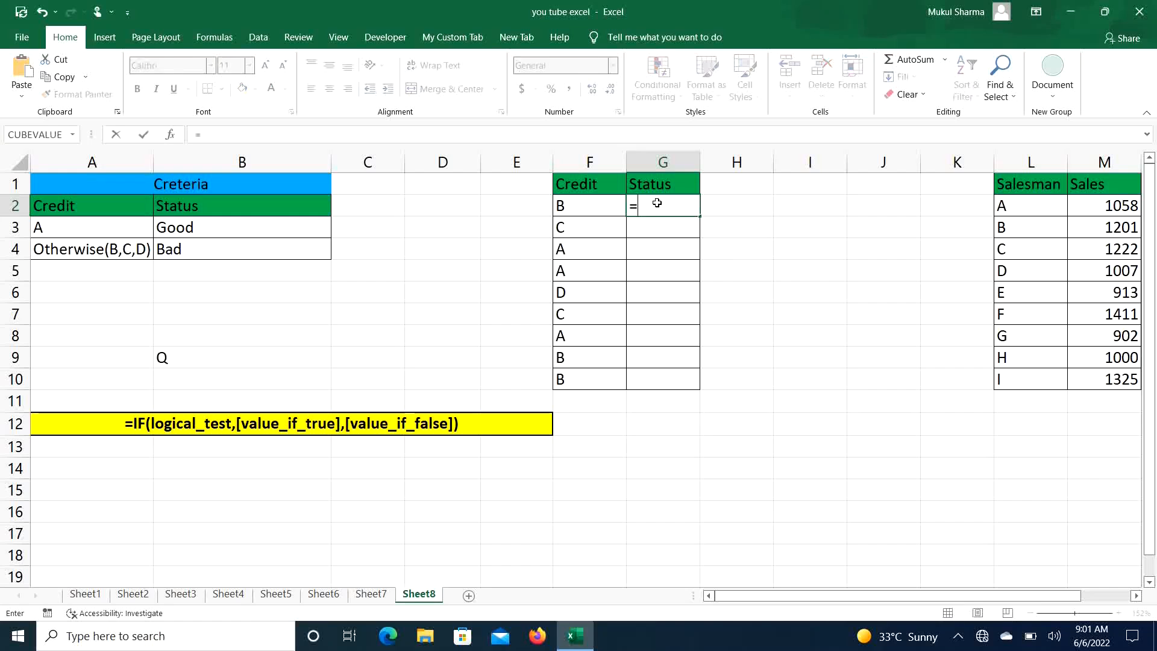
pyautogui.write('IF(')
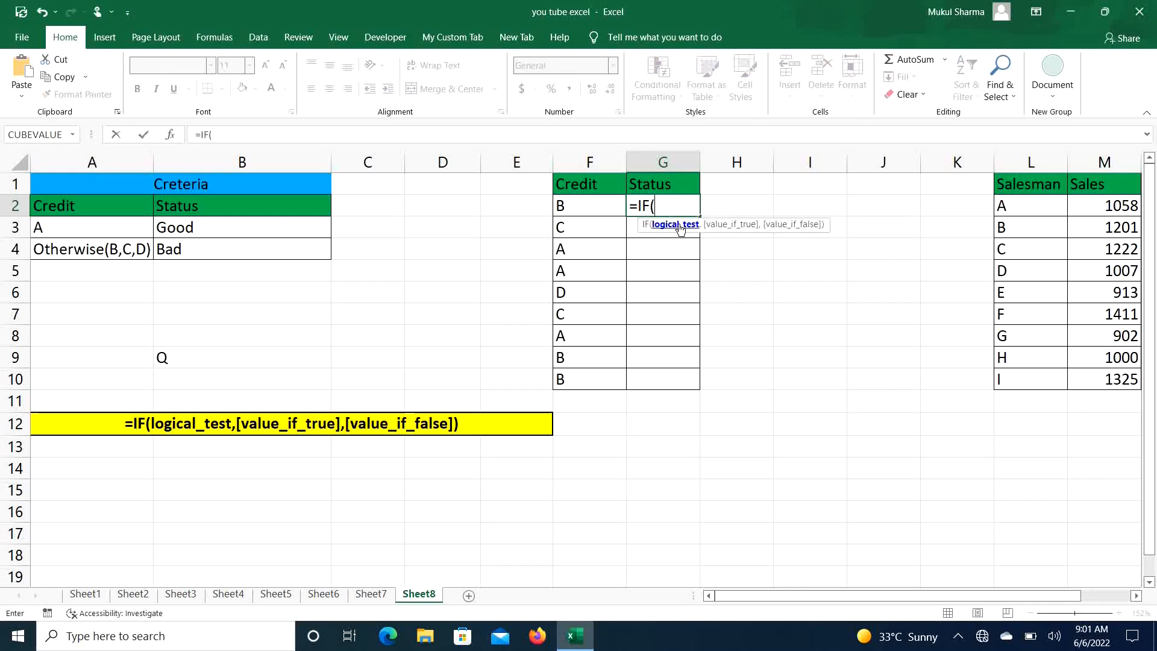
pyautogui.click(579, 206)
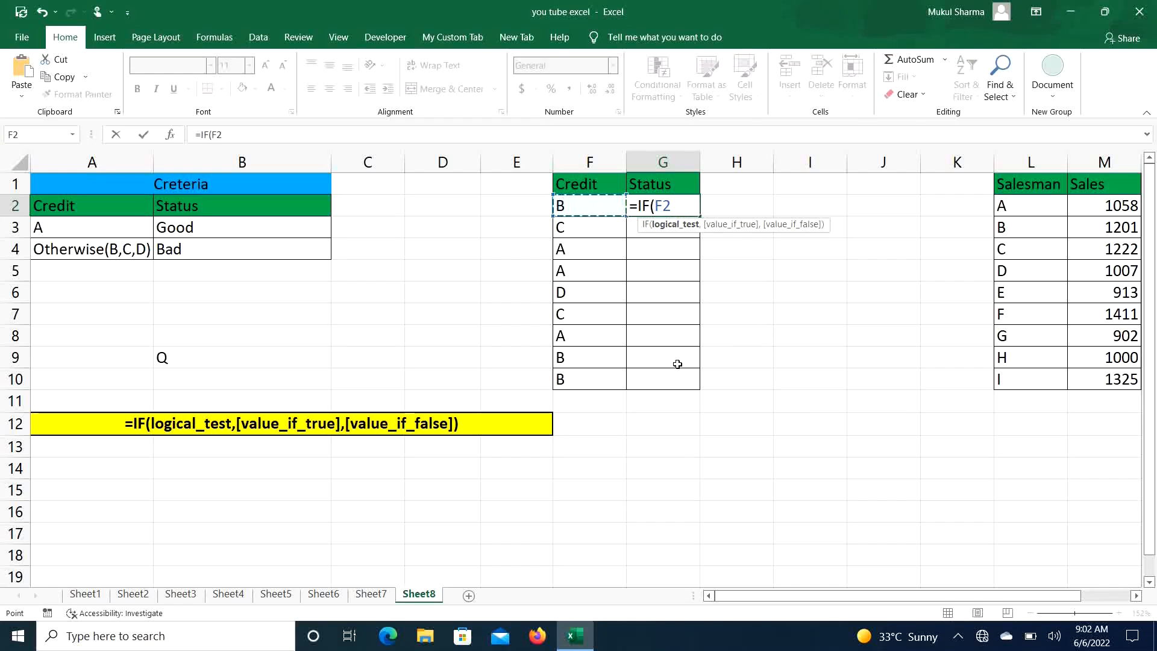
pyautogui.write('="A",')
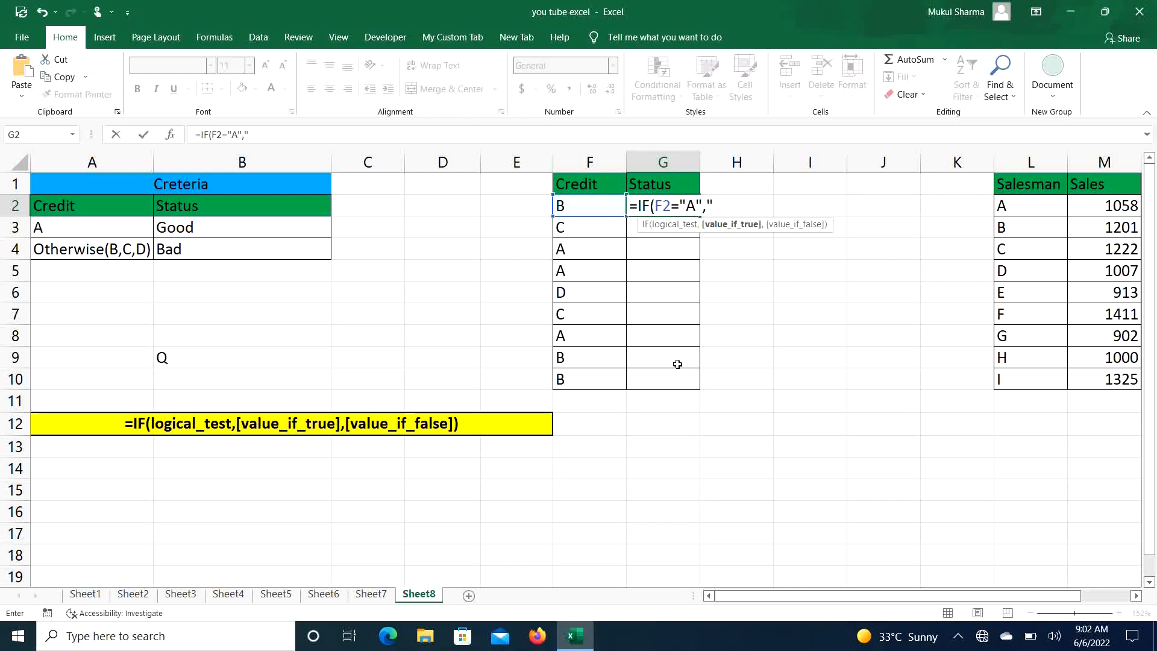
pyautogui.write('"Good",')
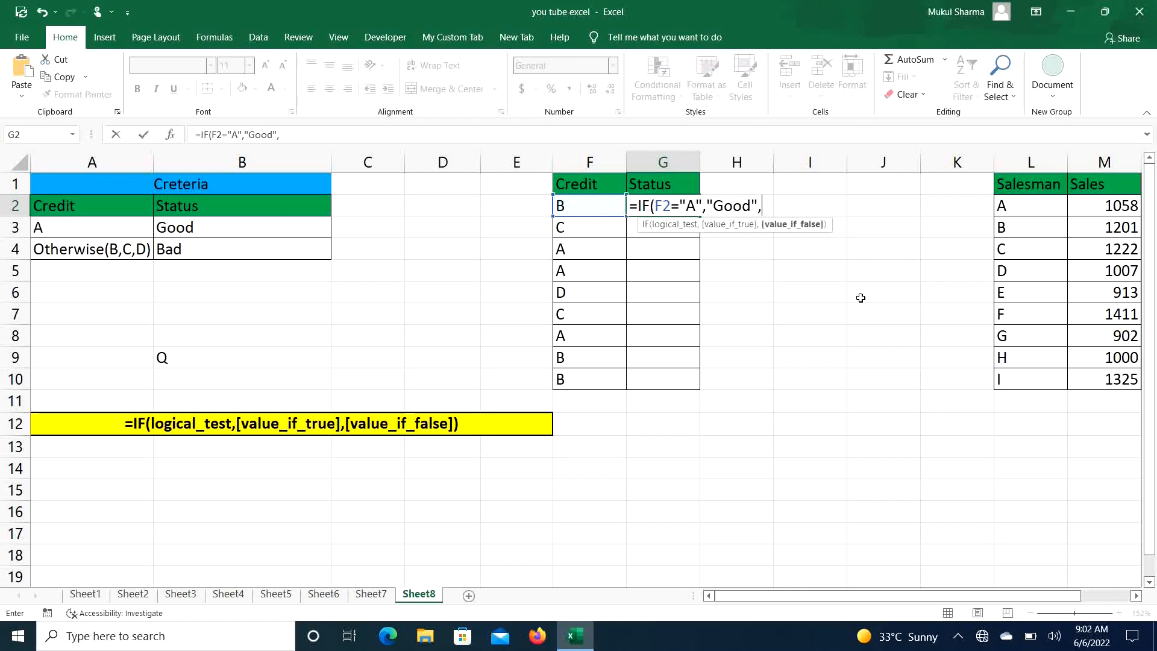
pyautogui.write('"Bad")')
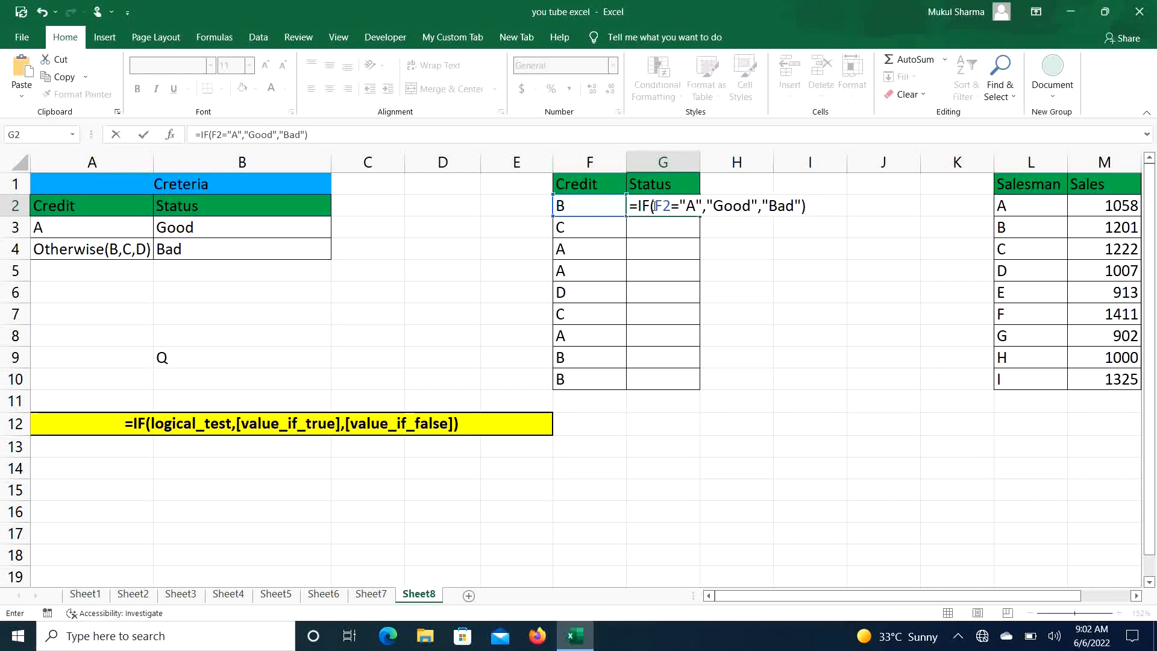
# - Evaluate the F2="A" test inside the formula, restore it, and confirm the formula in G2
pyautogui.moveTo(657, 206); pyautogui.dragTo(704, 210)
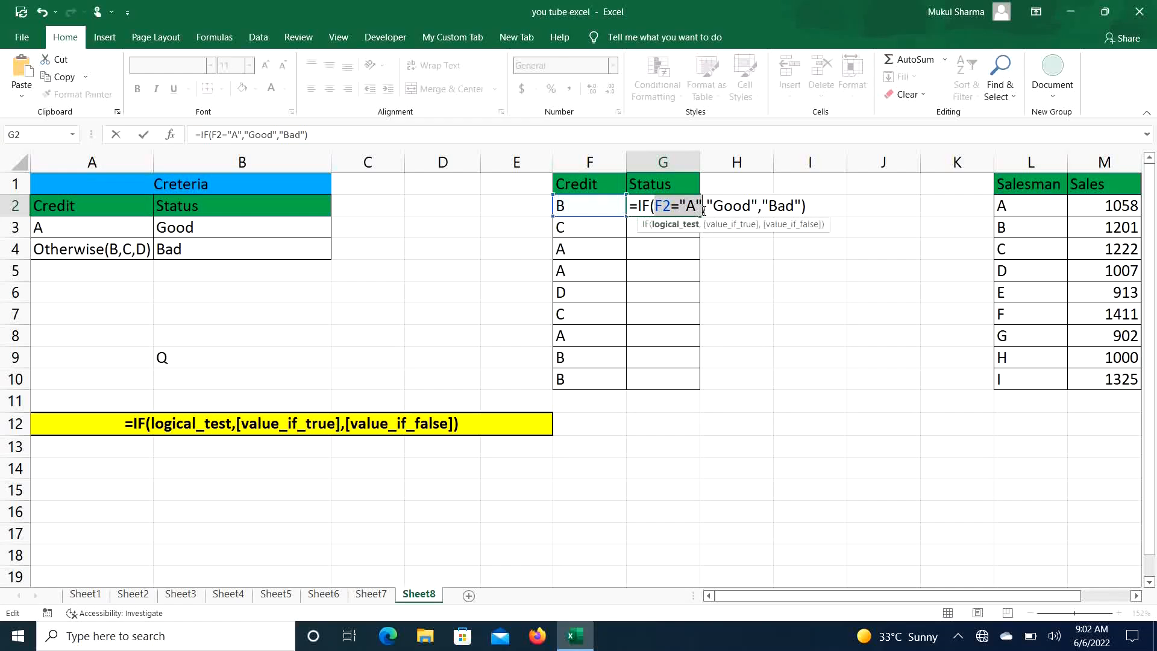
pyautogui.press('F9')
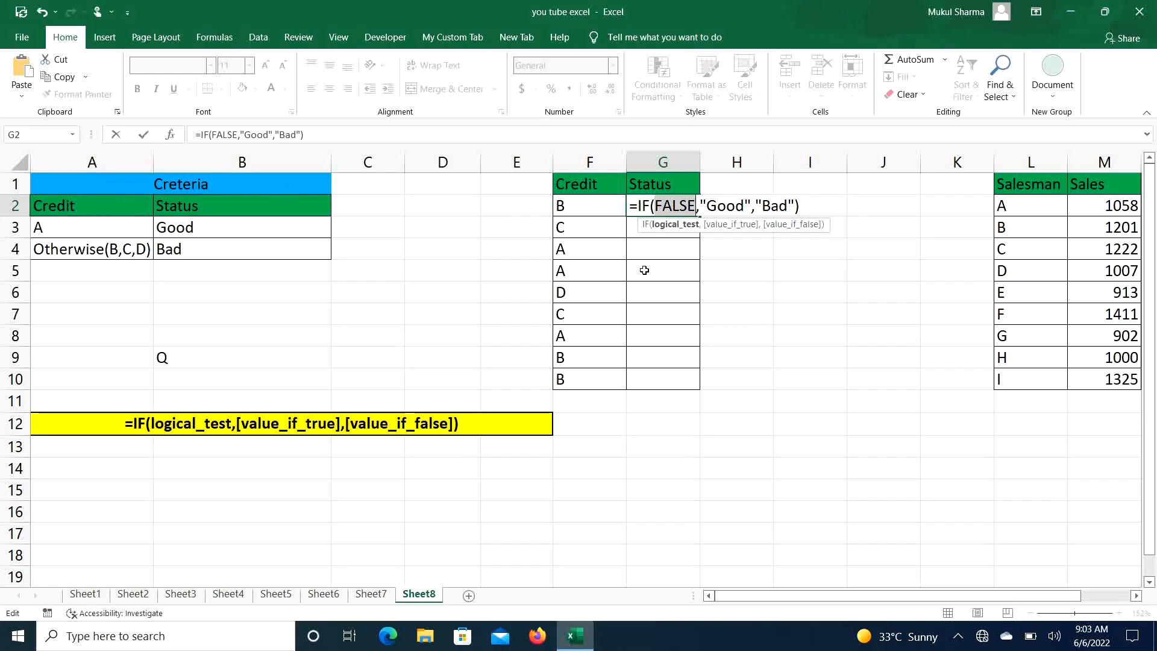
pyautogui.hotkey('ctrl', 'z')
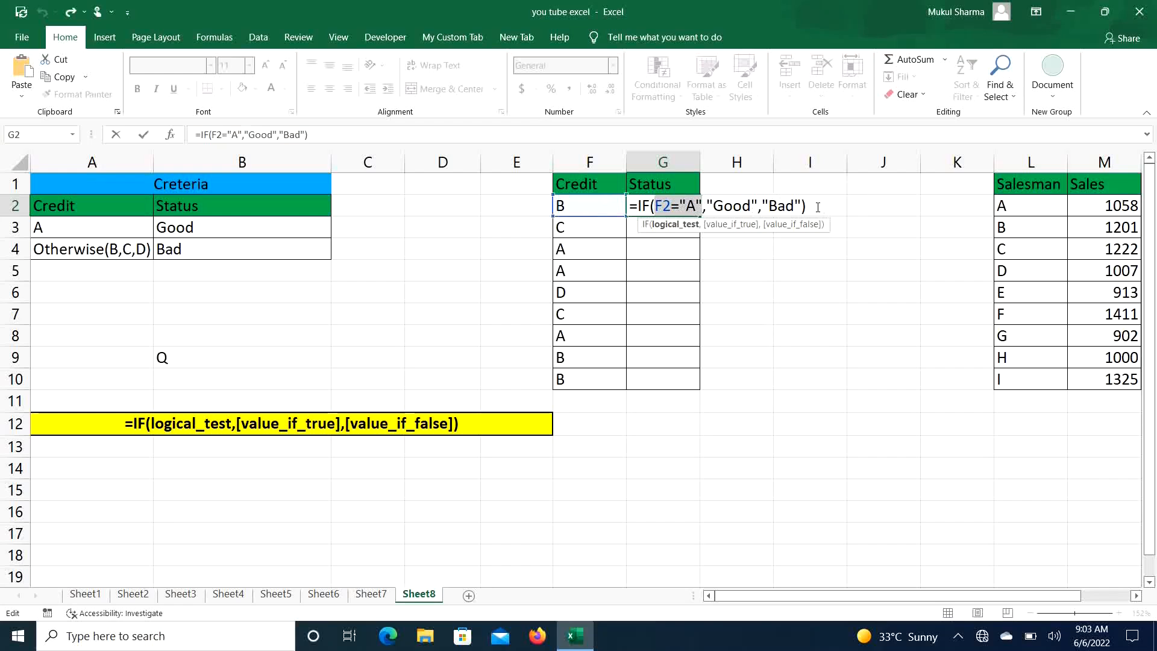
pyautogui.click(818, 207)
pyautogui.press('Return')
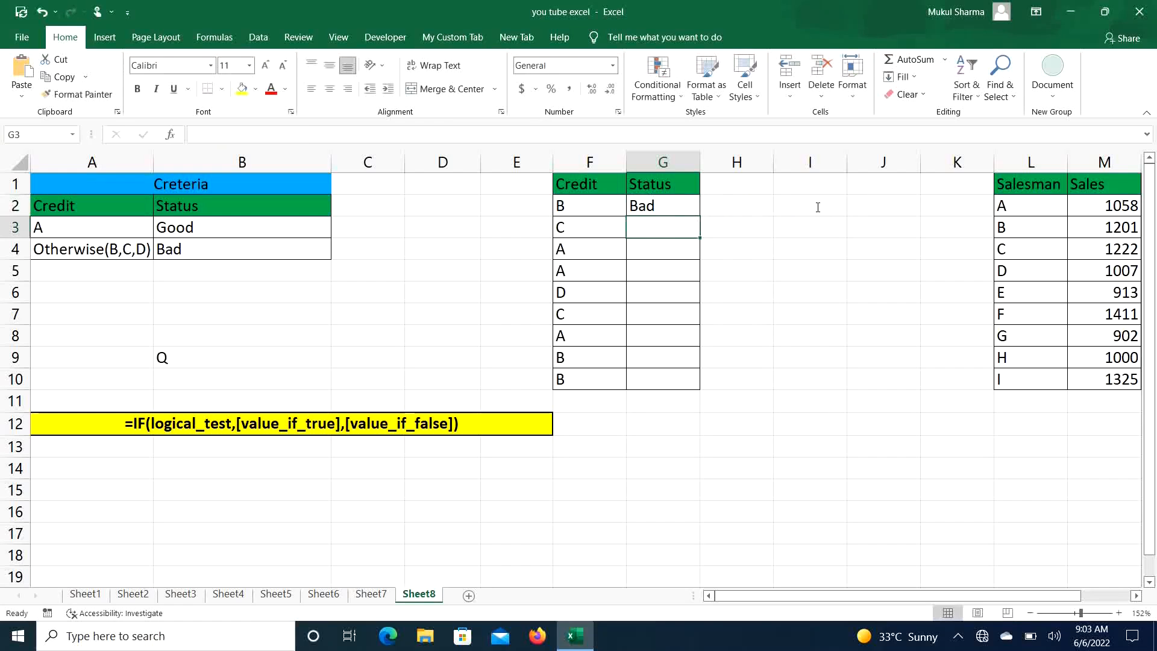
# - Copy the G2 formula down the Status column through G10
pyautogui.click(679, 205)
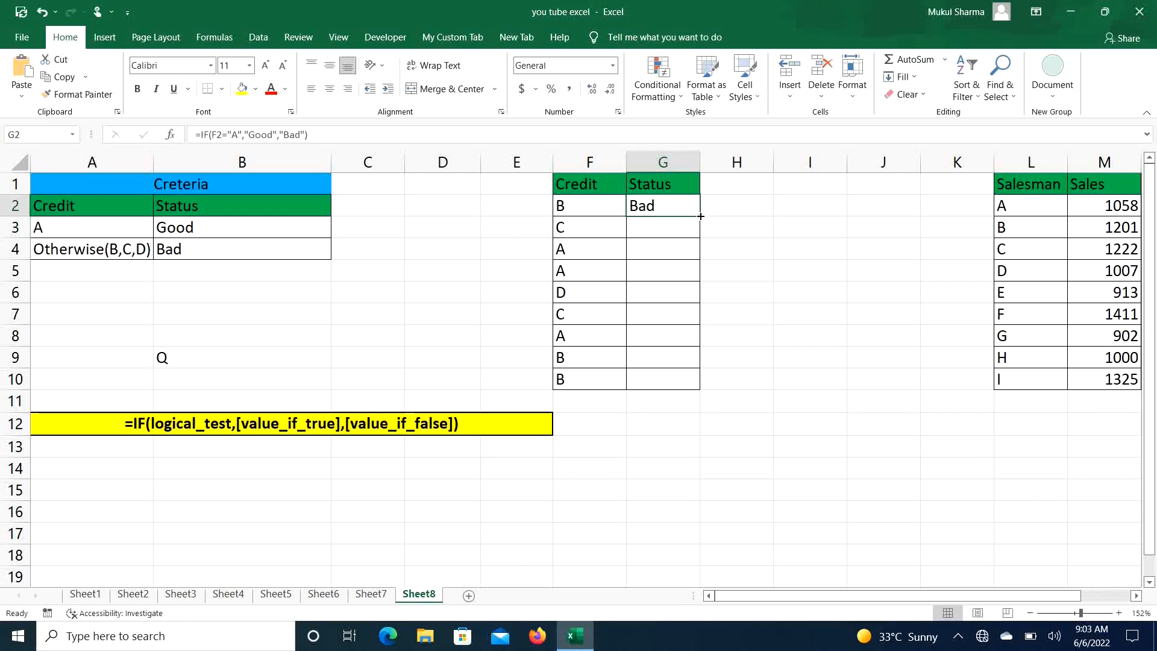
pyautogui.doubleClick(700, 215)
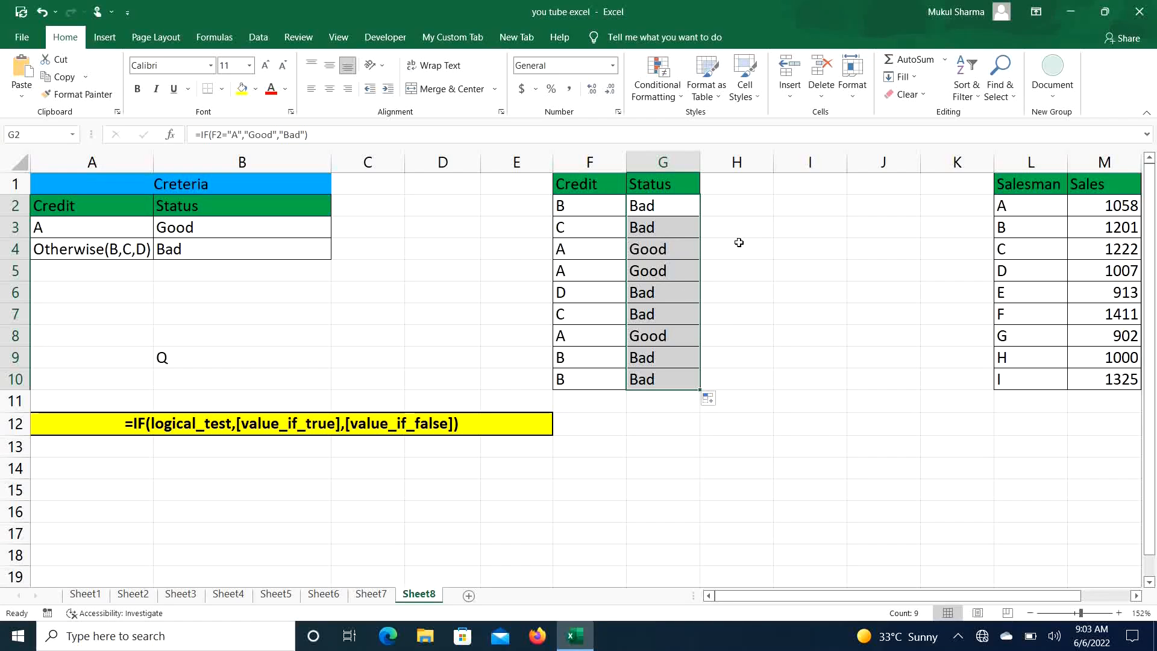
# - Open G4's formula, evaluate its F4="A" test, restore it, and confirm the formula
pyautogui.click(790, 243)
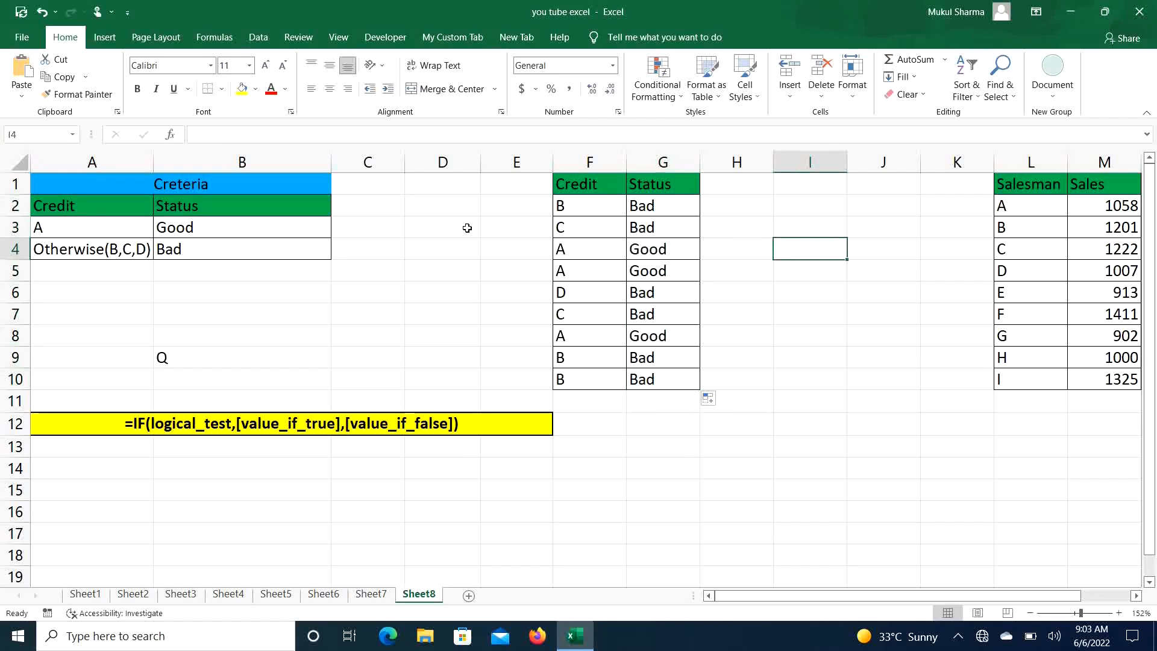
pyautogui.click(680, 248)
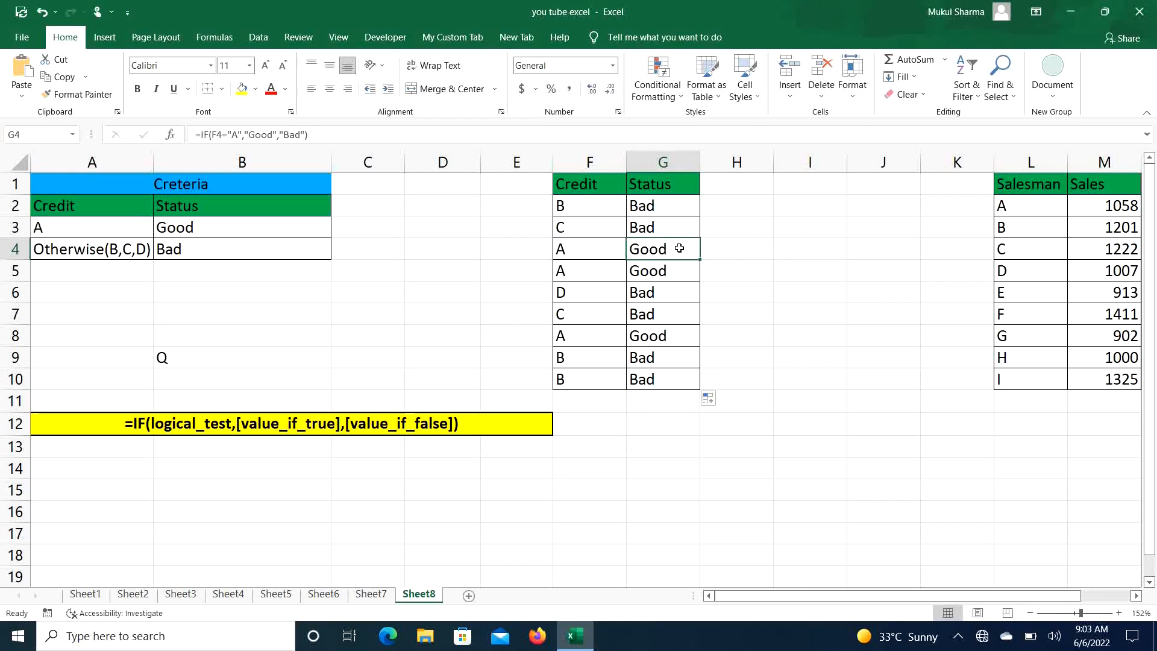
pyautogui.doubleClick(679, 248)
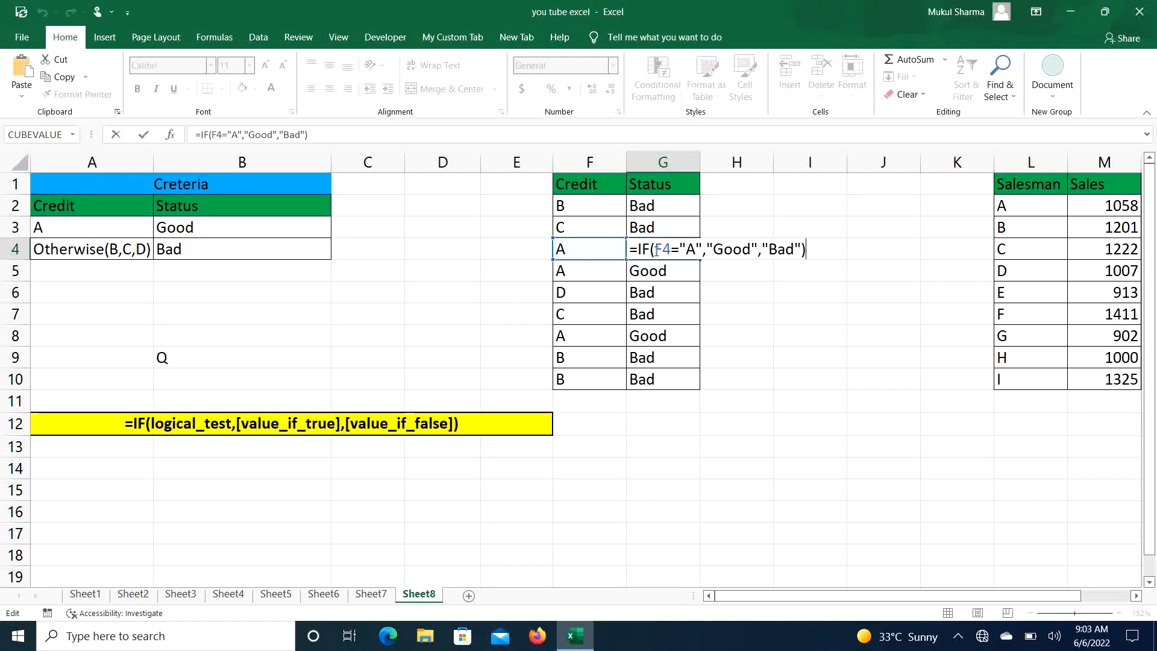
pyautogui.moveTo(656, 252); pyautogui.dragTo(702, 256)
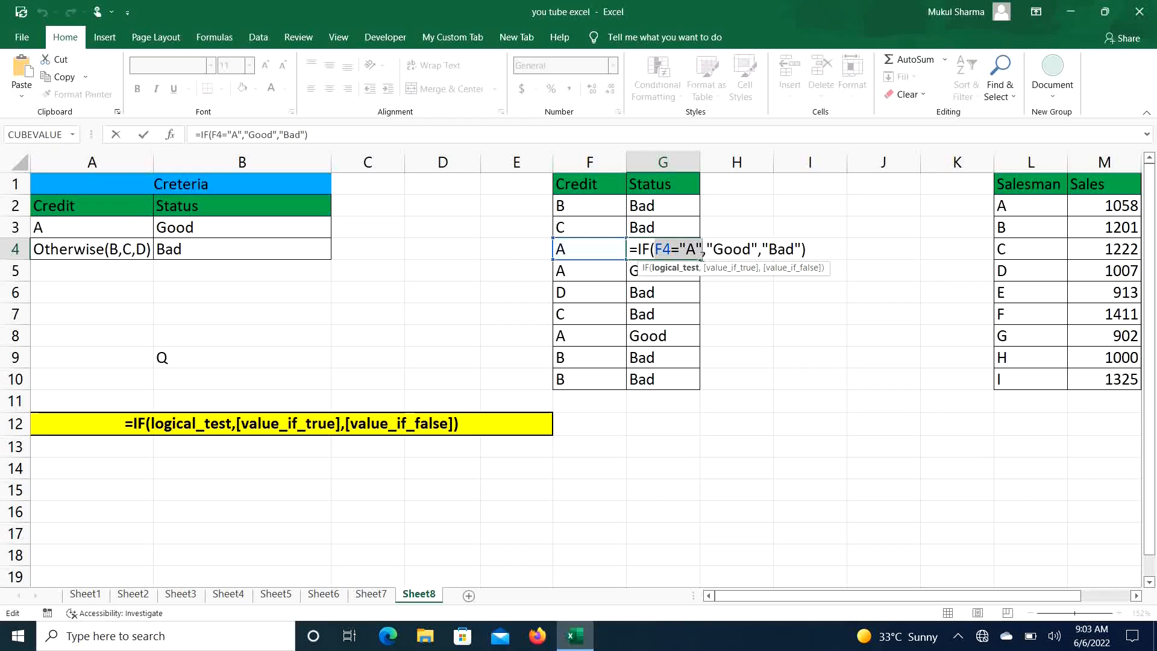
pyautogui.press('F9')
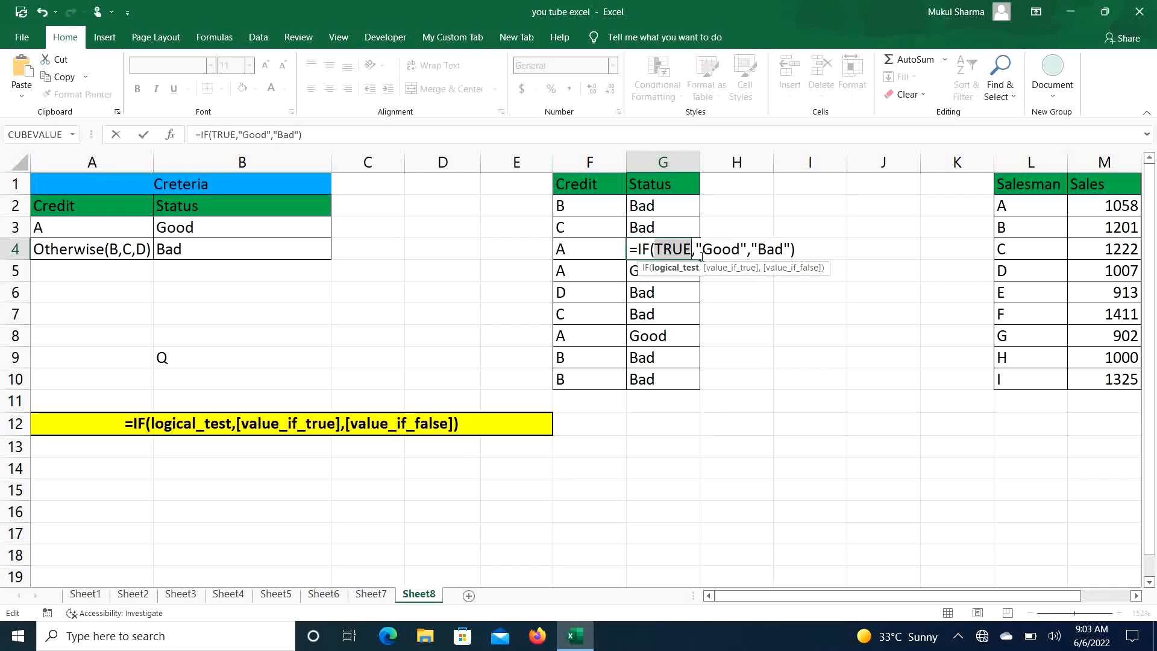
pyautogui.hotkey('ctrl', 'z')
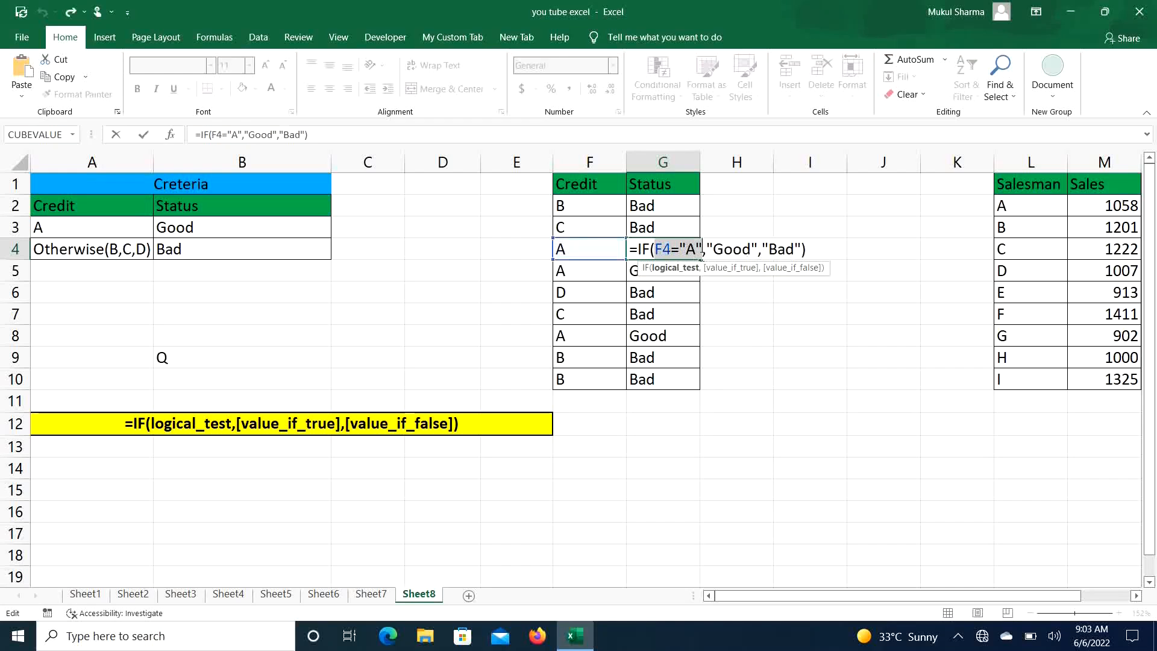
pyautogui.click(822, 247)
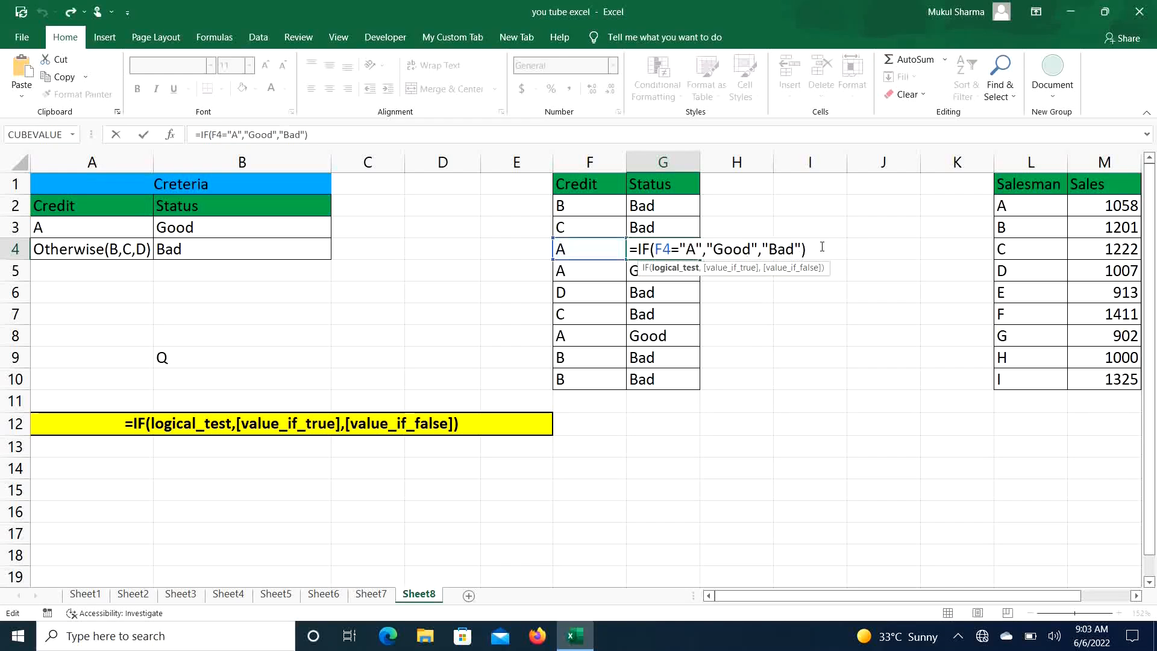
pyautogui.press('Return')
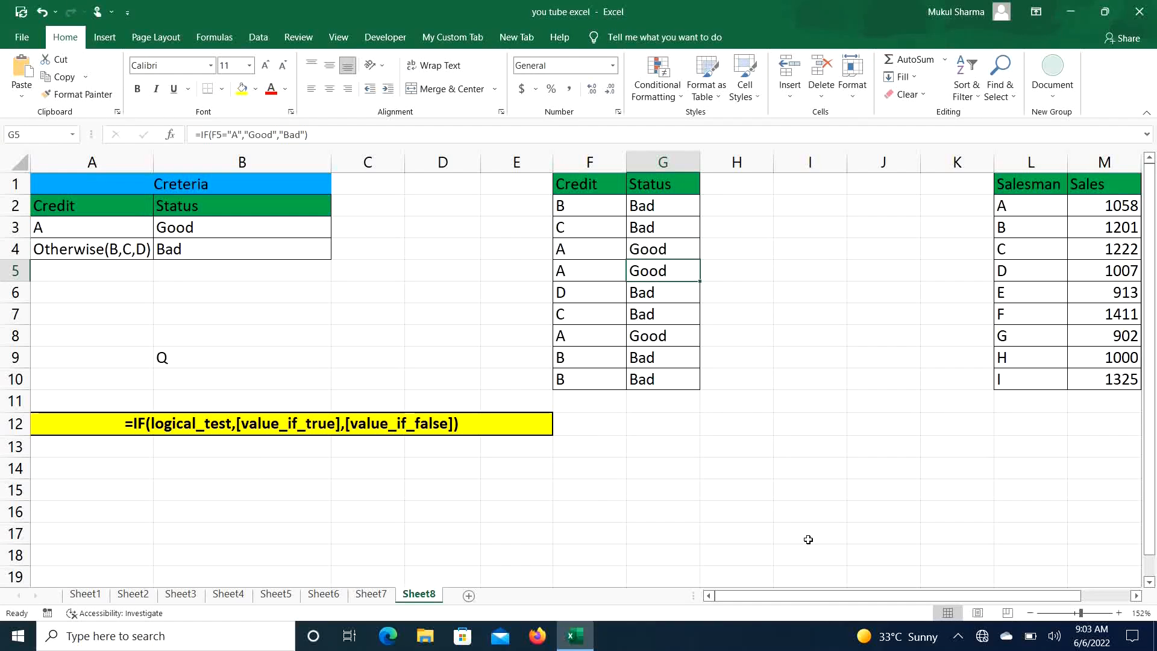
# - Enter Yes in P2 and No in P3 beneath the Sales > 1100 header
pyautogui.moveTo(791, 598); pyautogui.dragTo(881, 615)
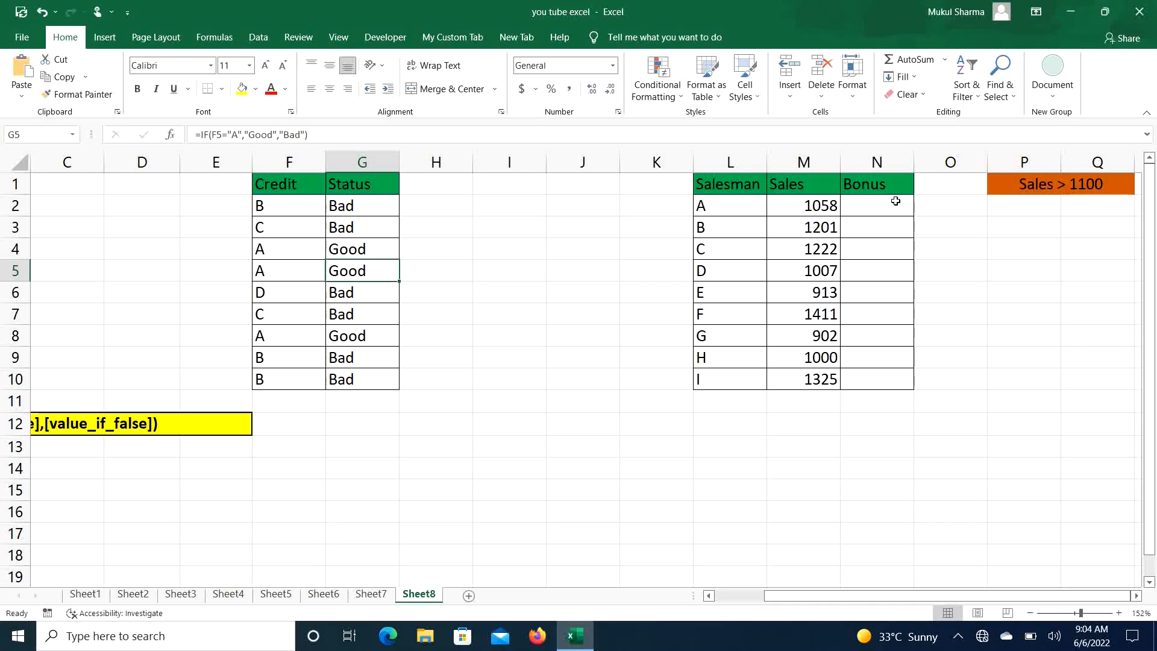
pyautogui.click(1039, 206)
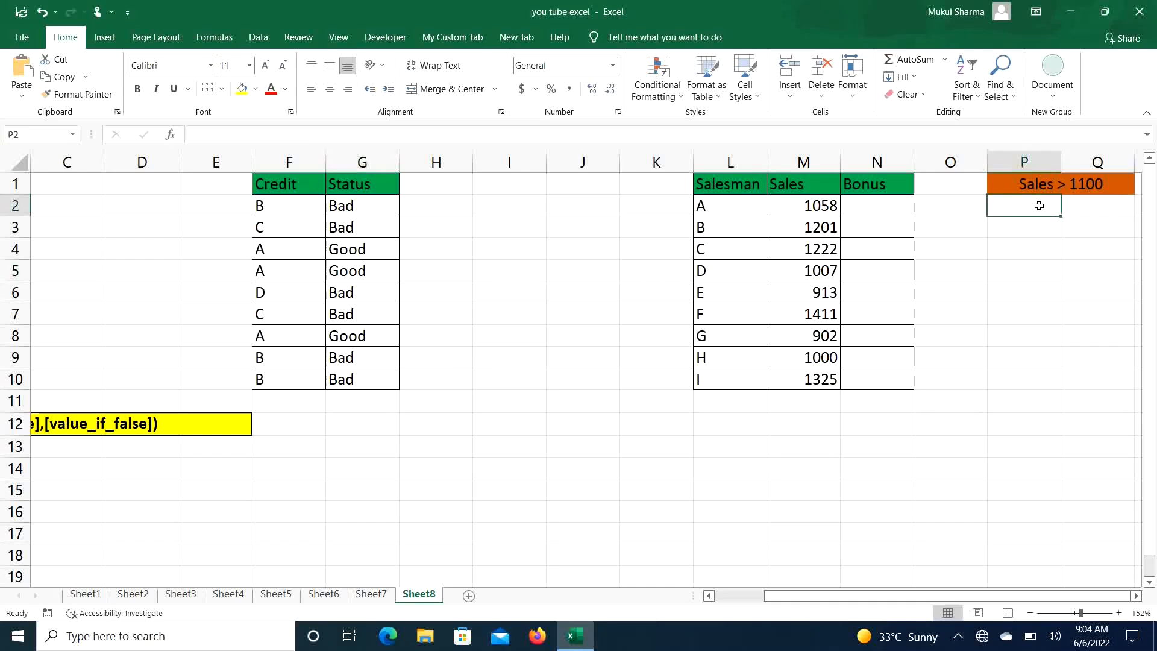
pyautogui.write('Yse')
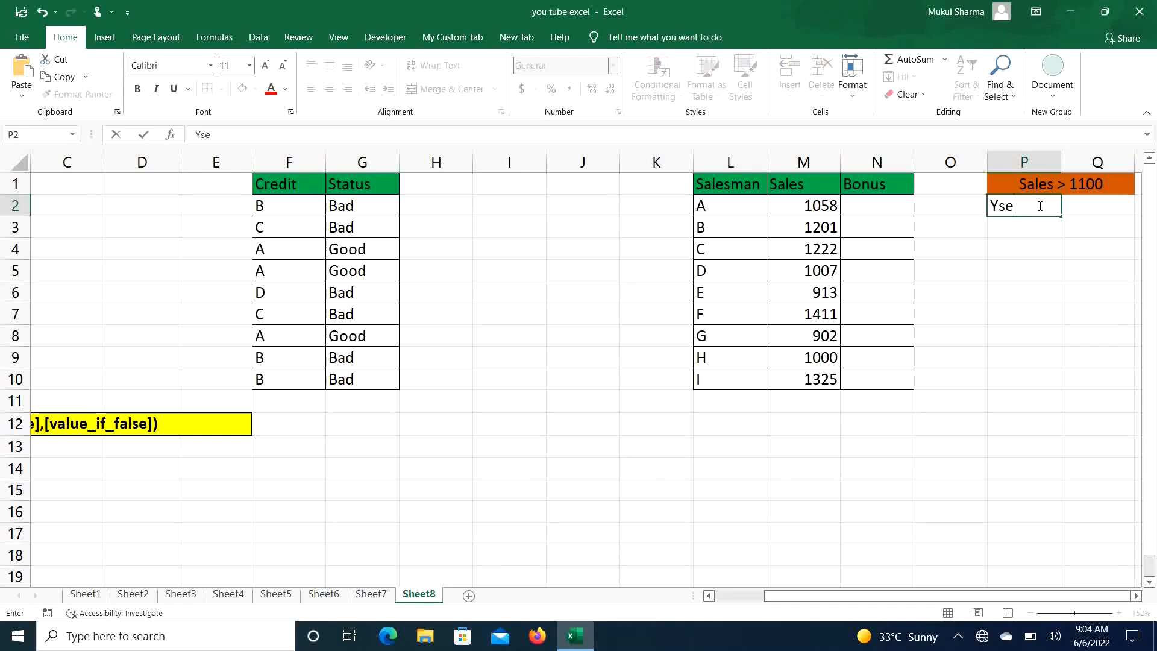
pyautogui.press('BackSpace')
pyautogui.press('BackSpace')
pyautogui.write('es')
pyautogui.press('Return')
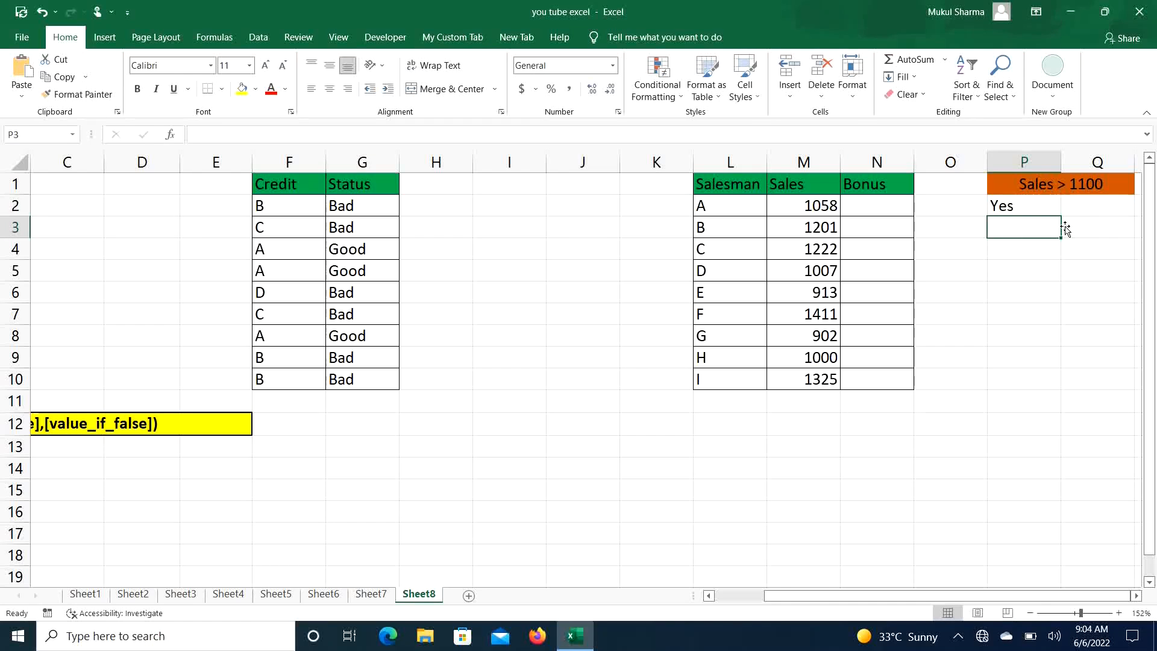
pyautogui.write('No')
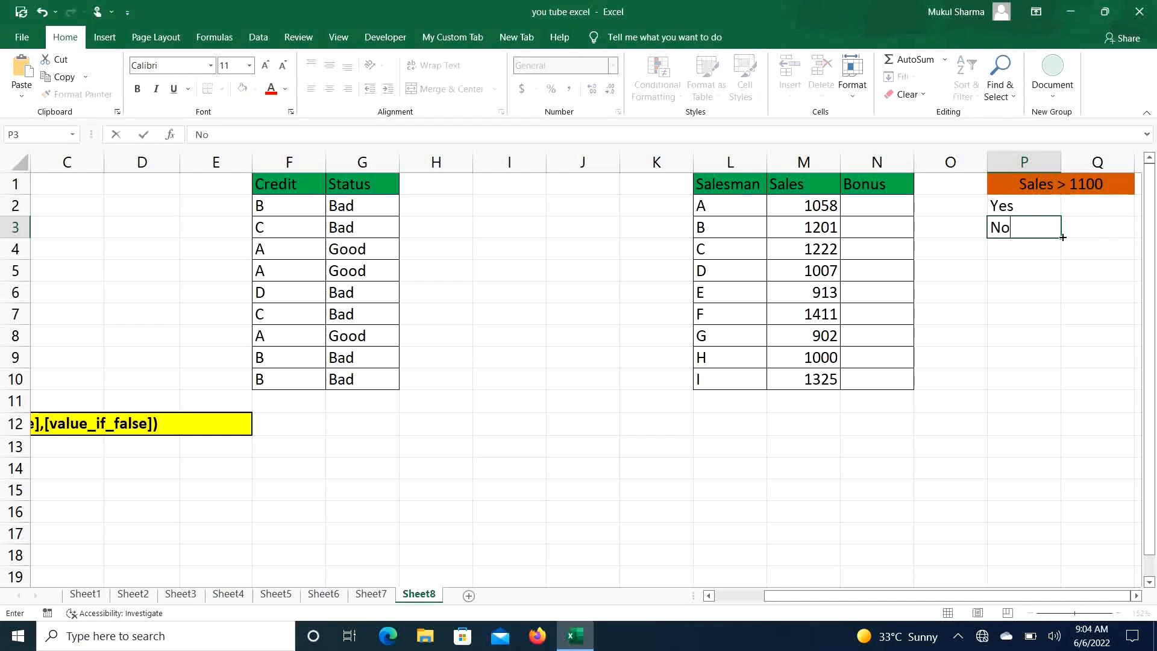
pyautogui.press('Return')
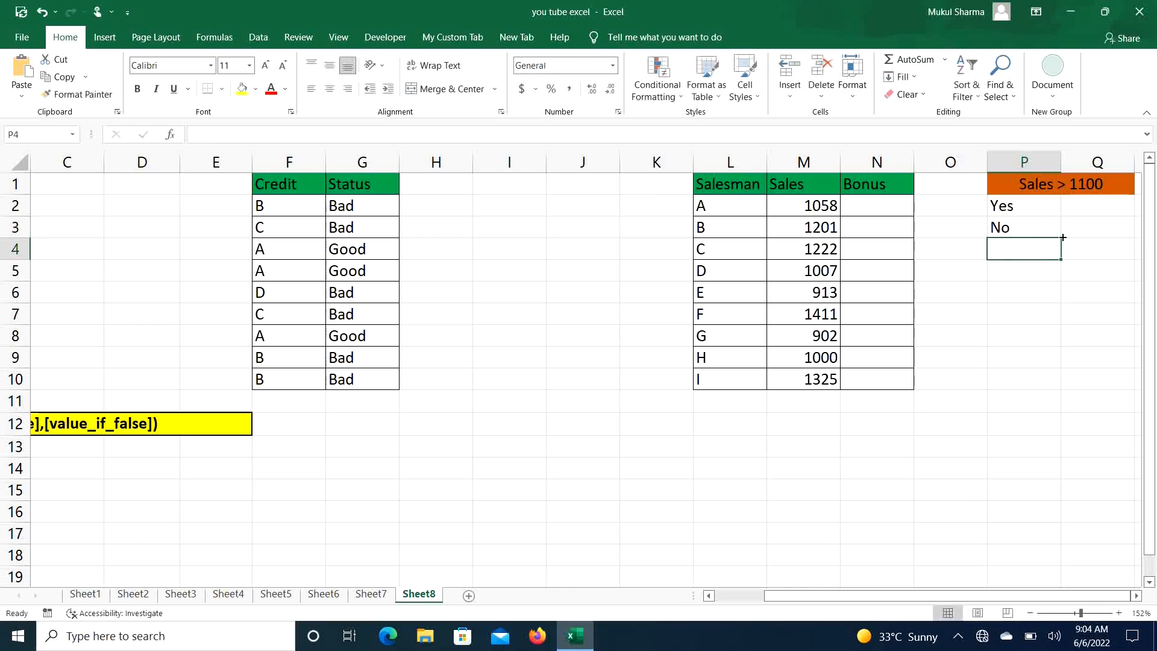
# - Start an IF formula in N2 whose logical test checks whether M2 is greater than 1100
pyautogui.click(878, 207)
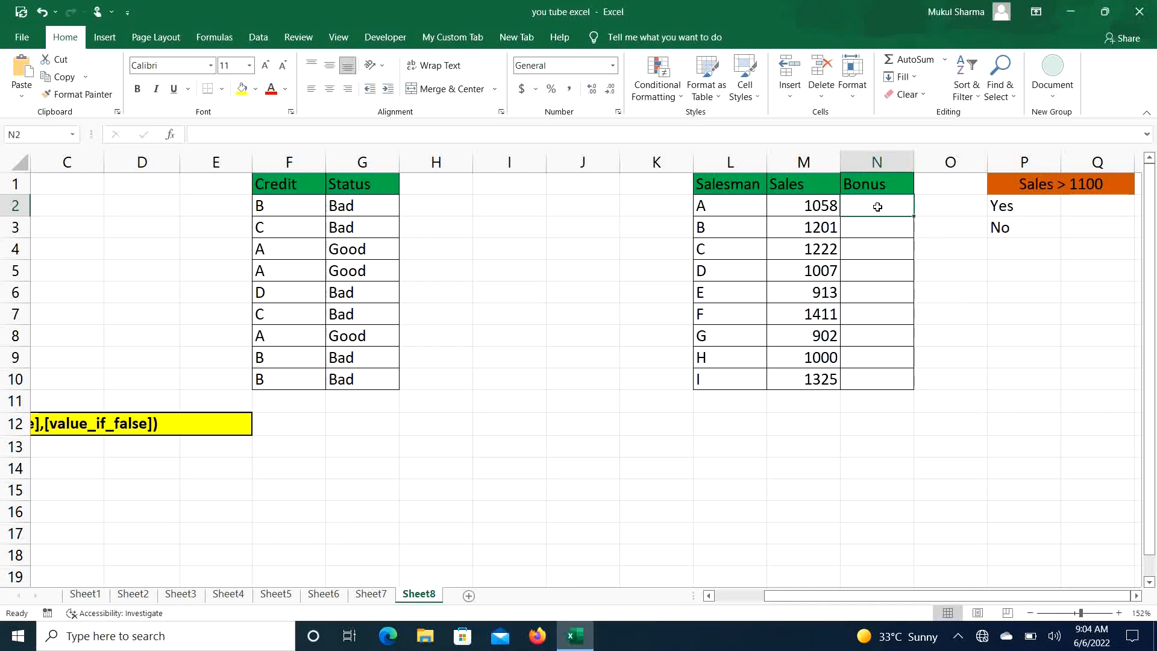
pyautogui.write('=if')
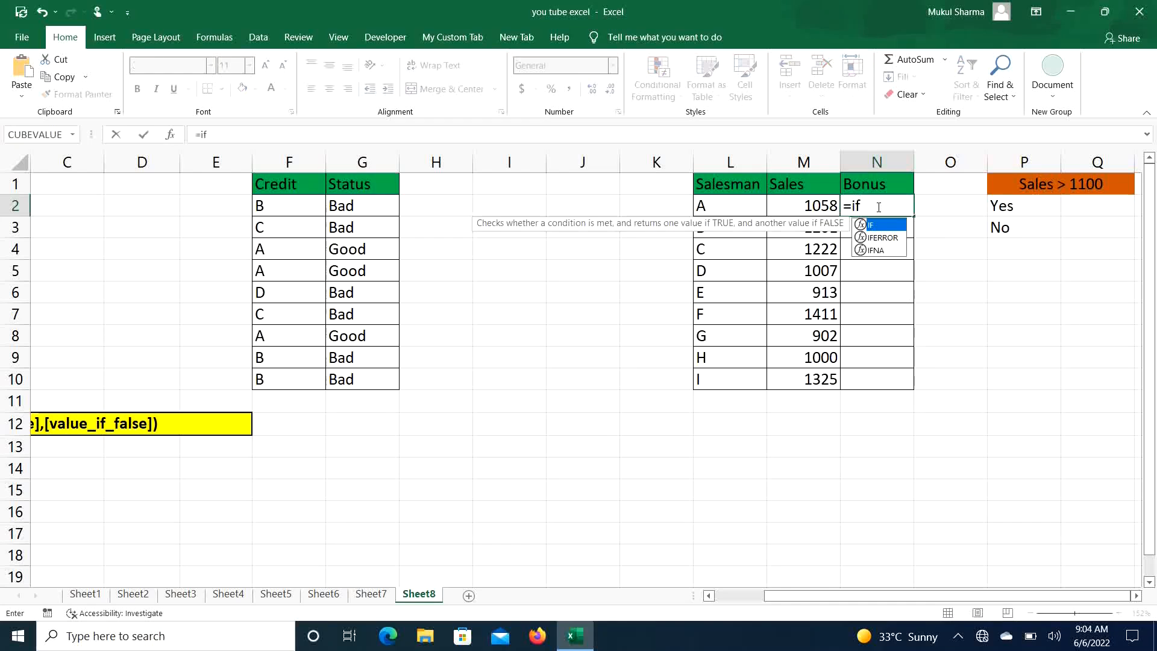
pyautogui.press('Tab')
pyautogui.write('(')
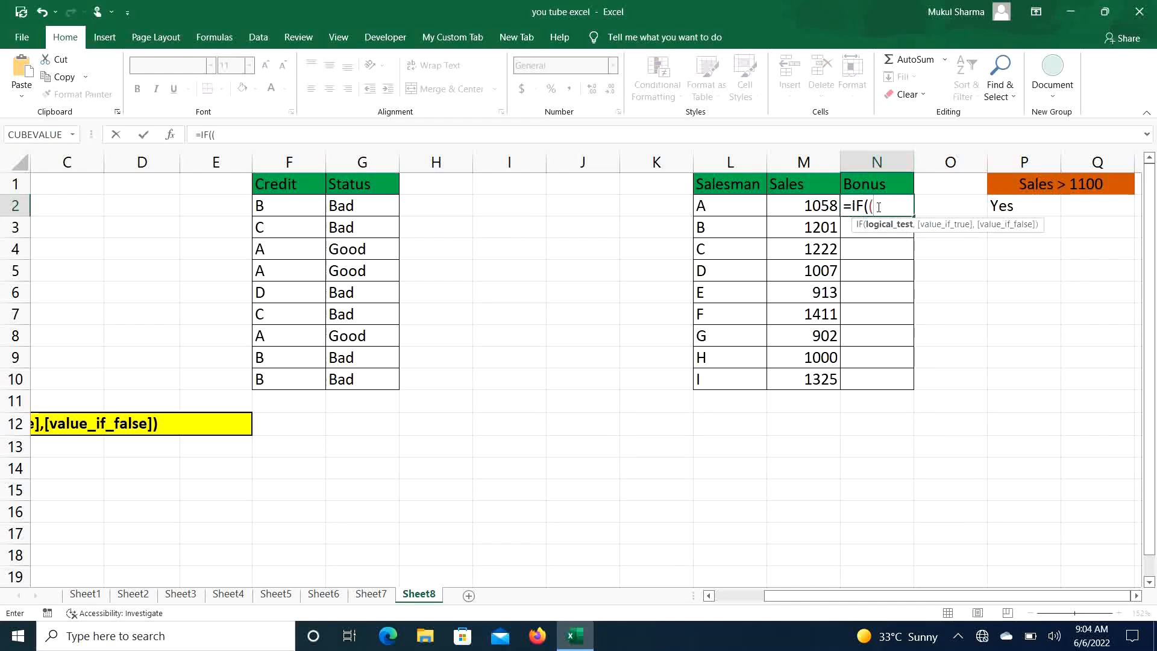
pyautogui.press('BackSpace')
pyautogui.click(809, 206)
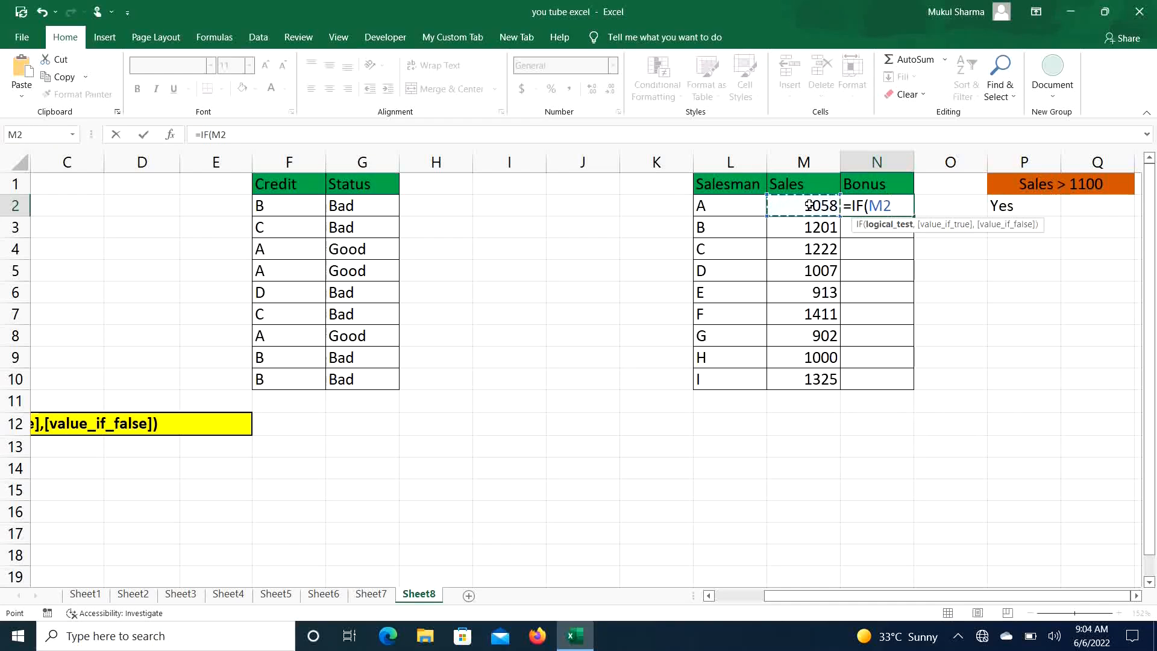
pyautogui.write('>1100')
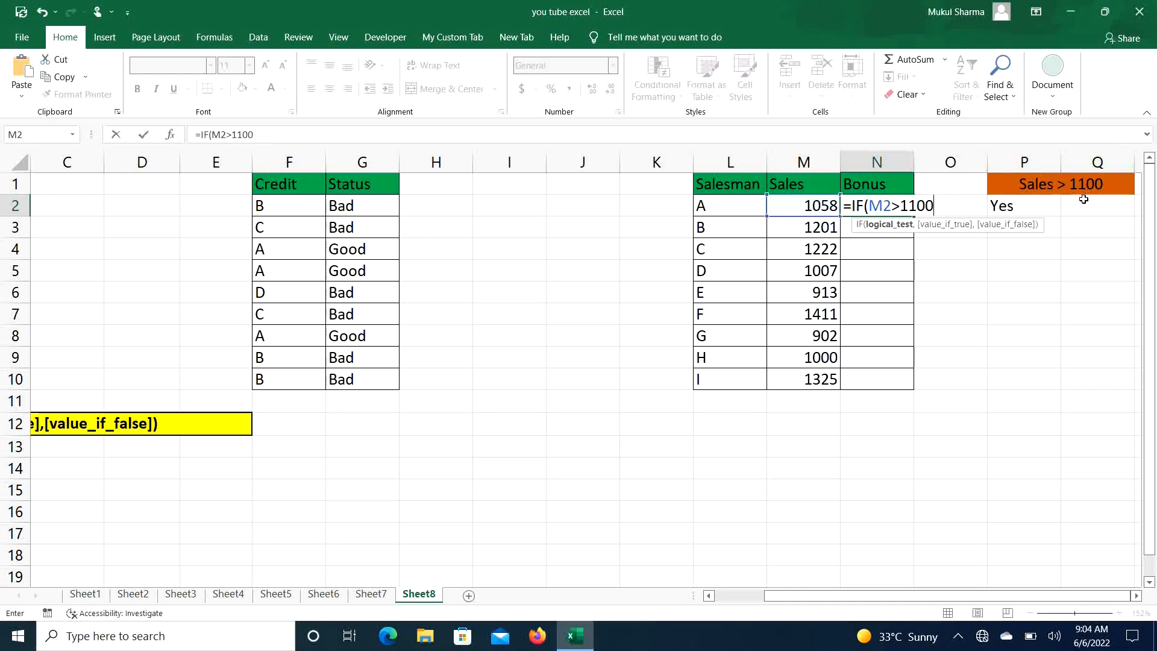
# - Complete the N2 formula with "Yes" as the true value and "No" as the false value, and confirm it
pyautogui.click(1138, 597)
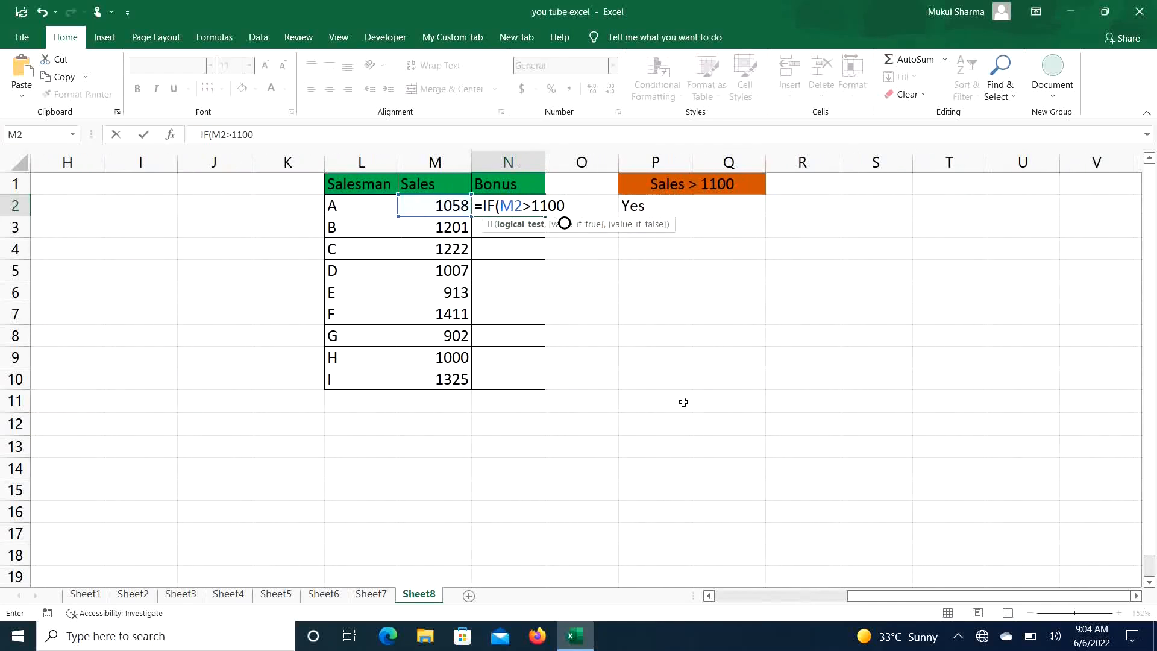
pyautogui.write(',')
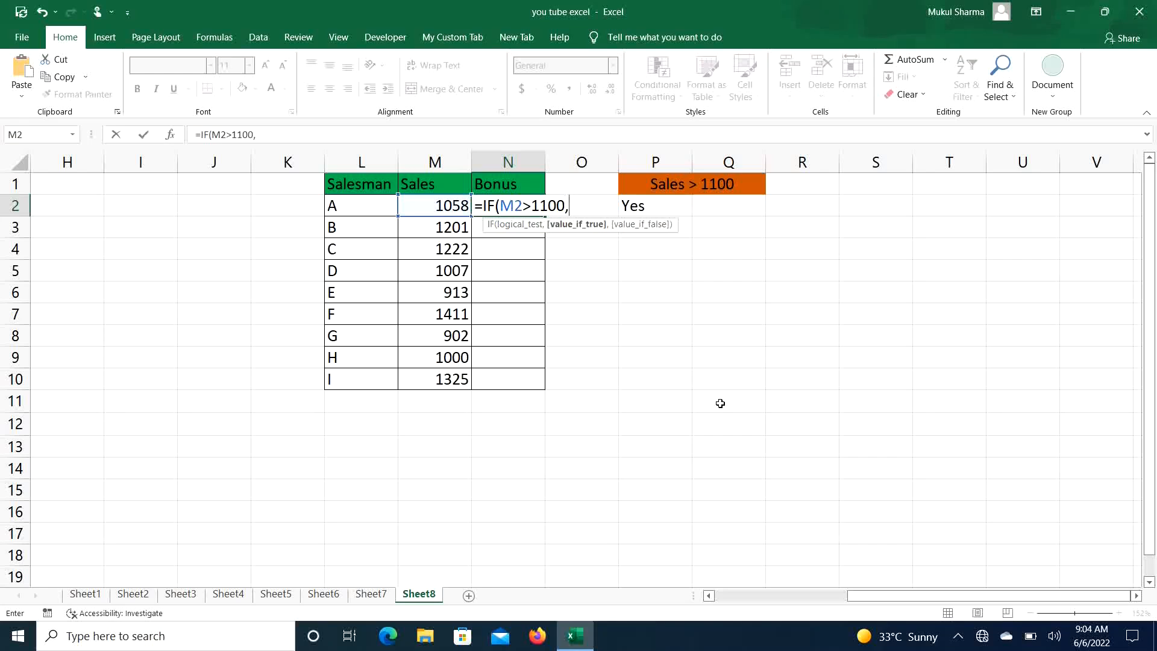
pyautogui.write('"Yes",')
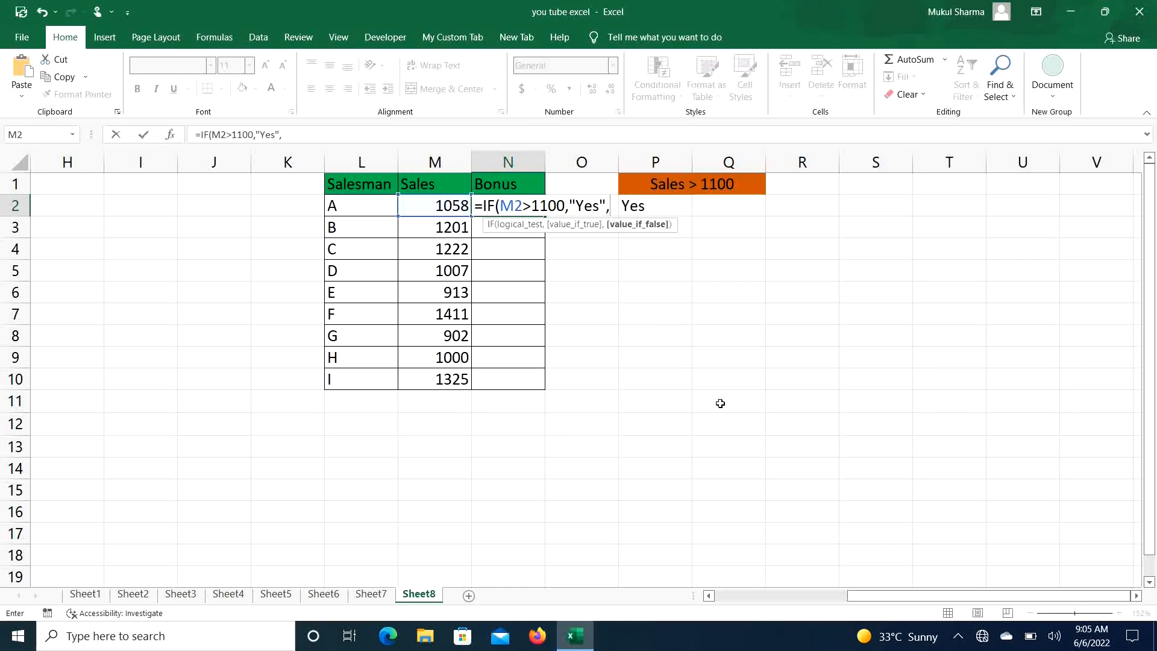
pyautogui.write('"No")')
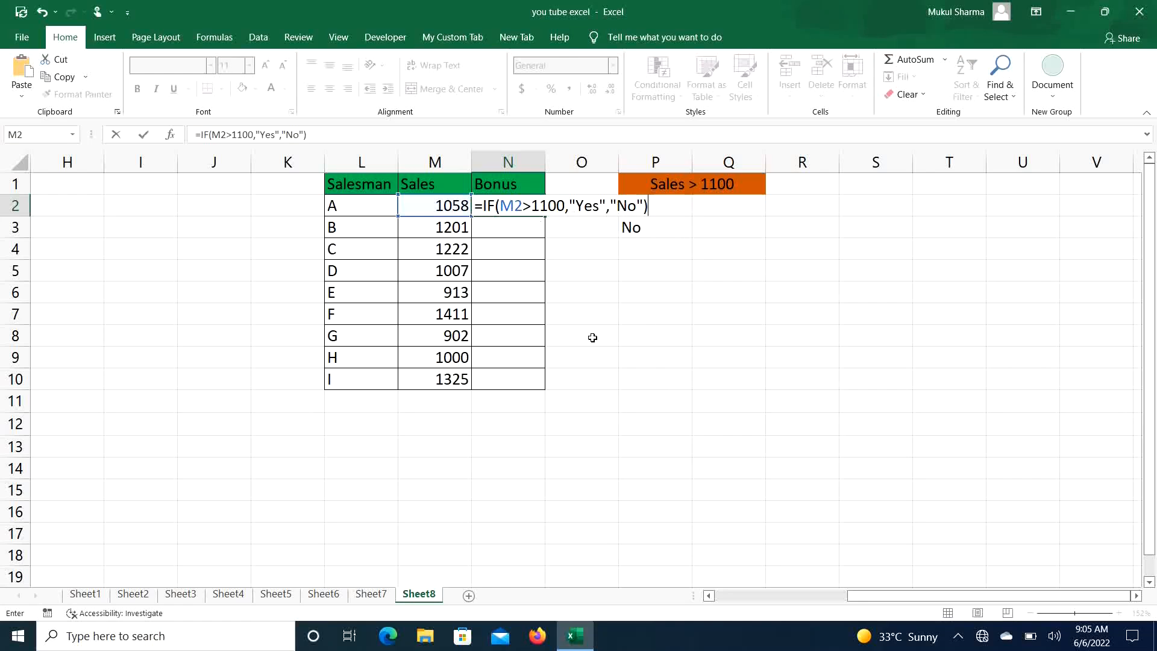
pyautogui.press('Return')
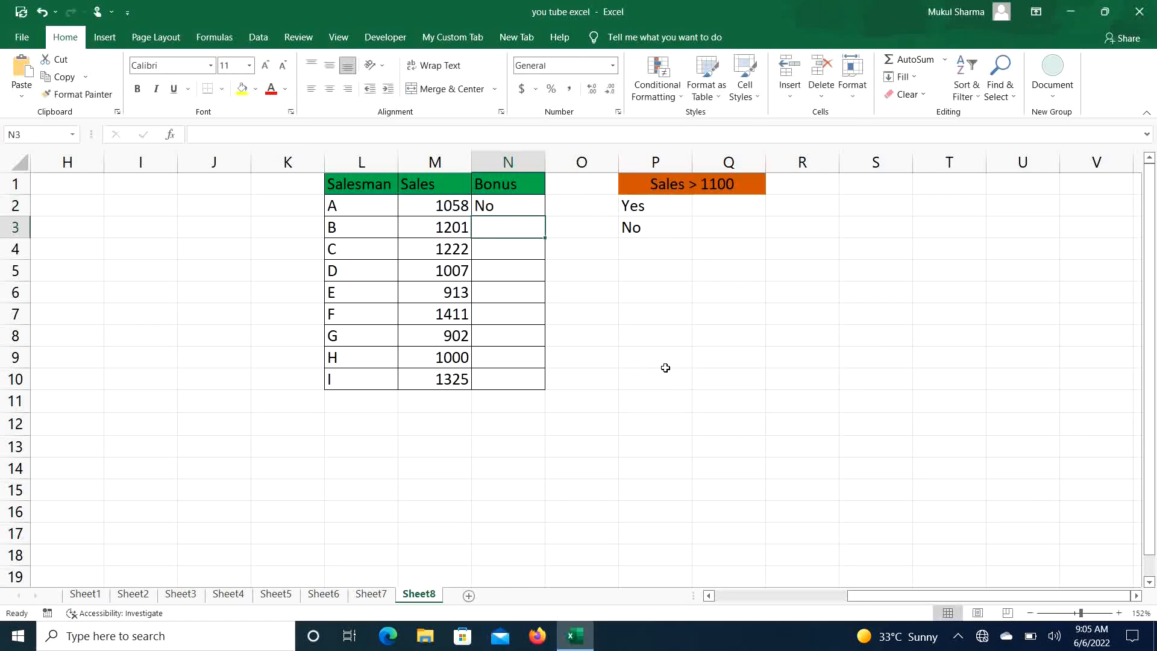
# - Copy the N2 formula down the Bonus column through N10
pyautogui.click(443, 207)
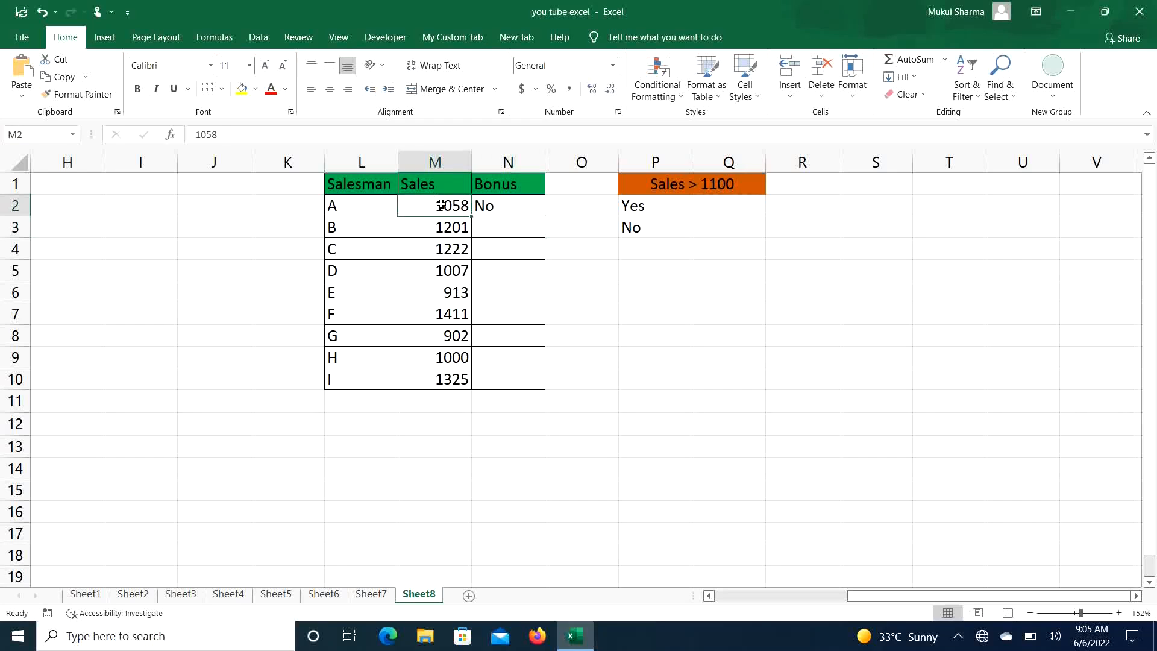
pyautogui.click(504, 202)
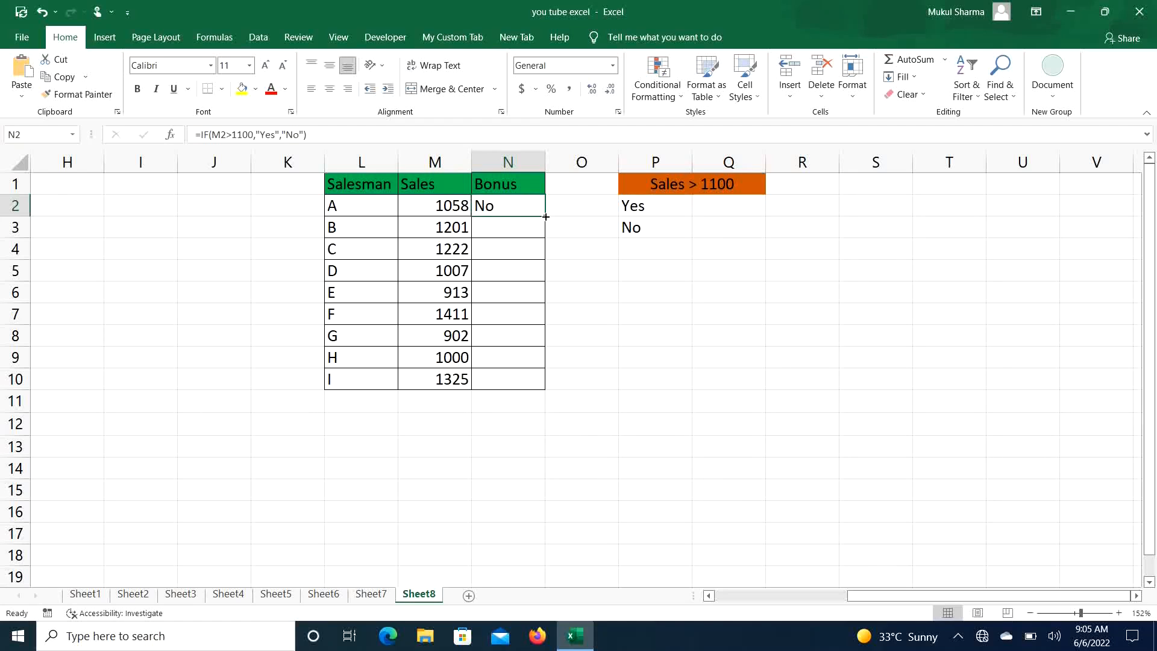
pyautogui.doubleClick(545, 216)
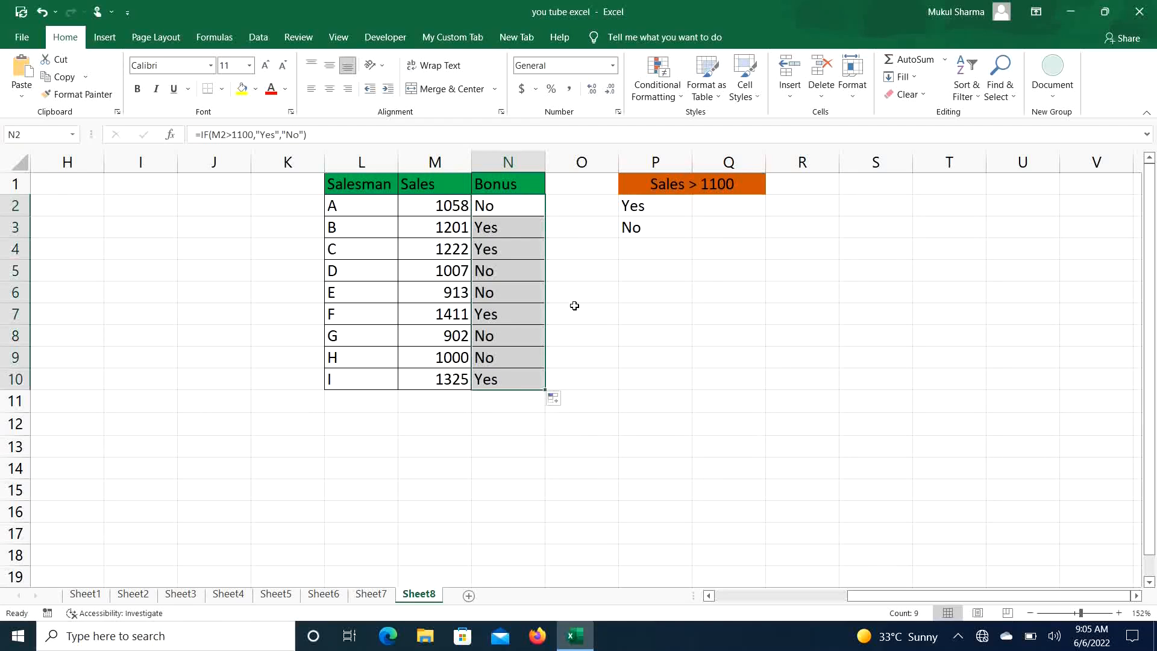
pyautogui.click(430, 230)
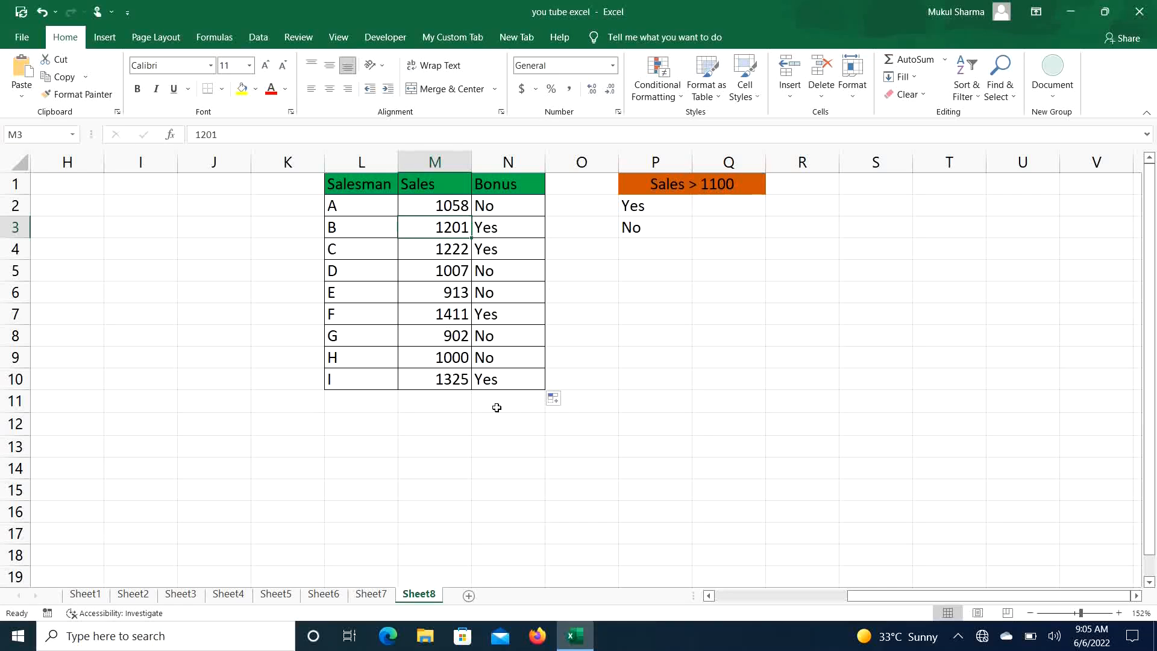
pyautogui.click(710, 597)
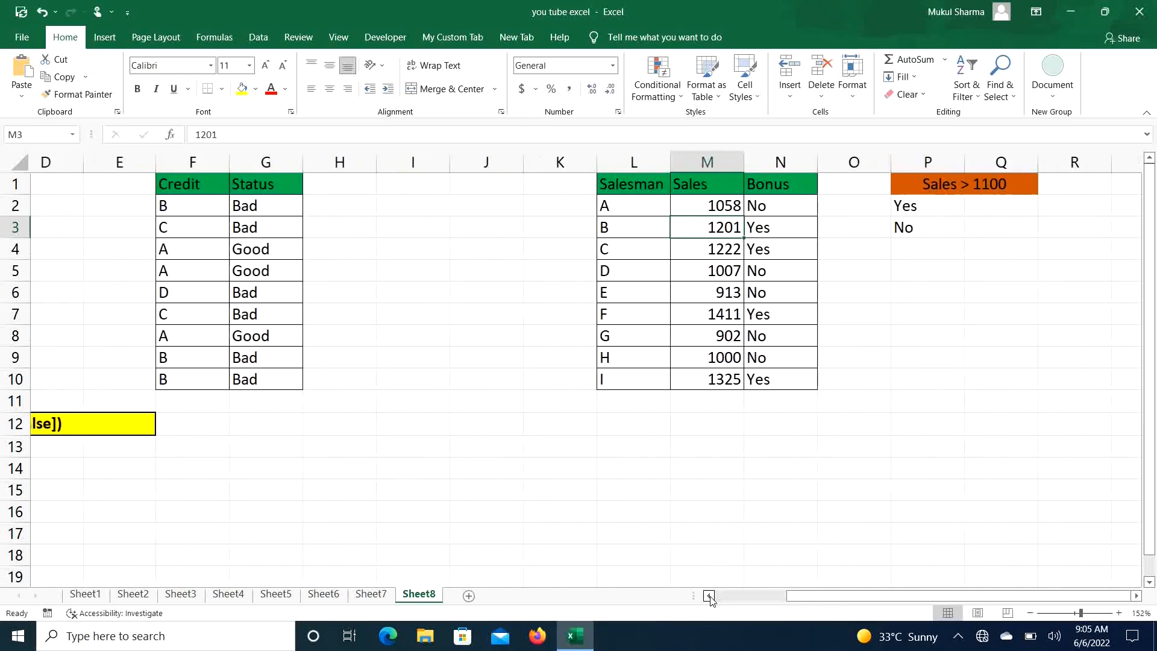